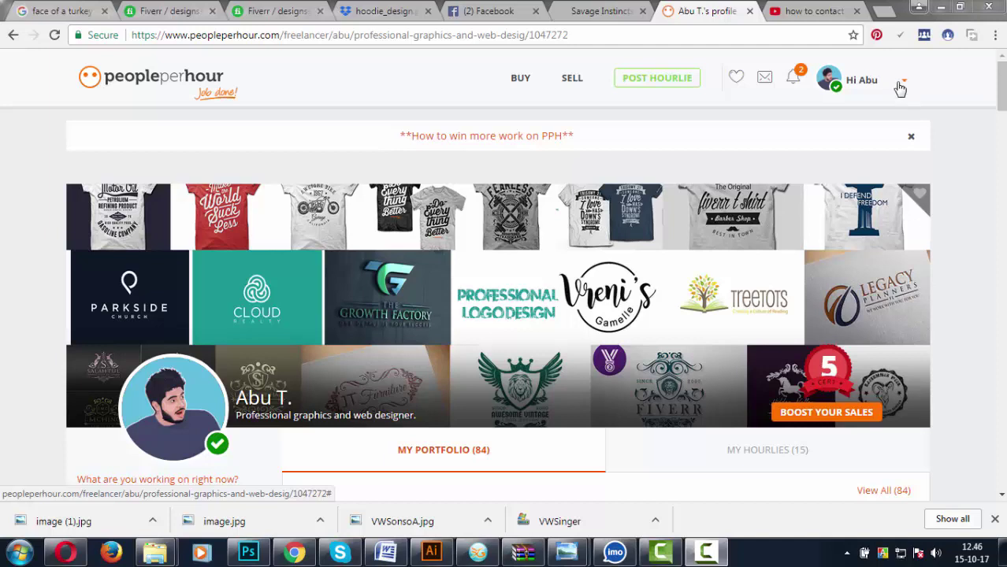
Open PeoplePerHour's Customer Support site from the account options and close the YouTube page.
click(902, 83)
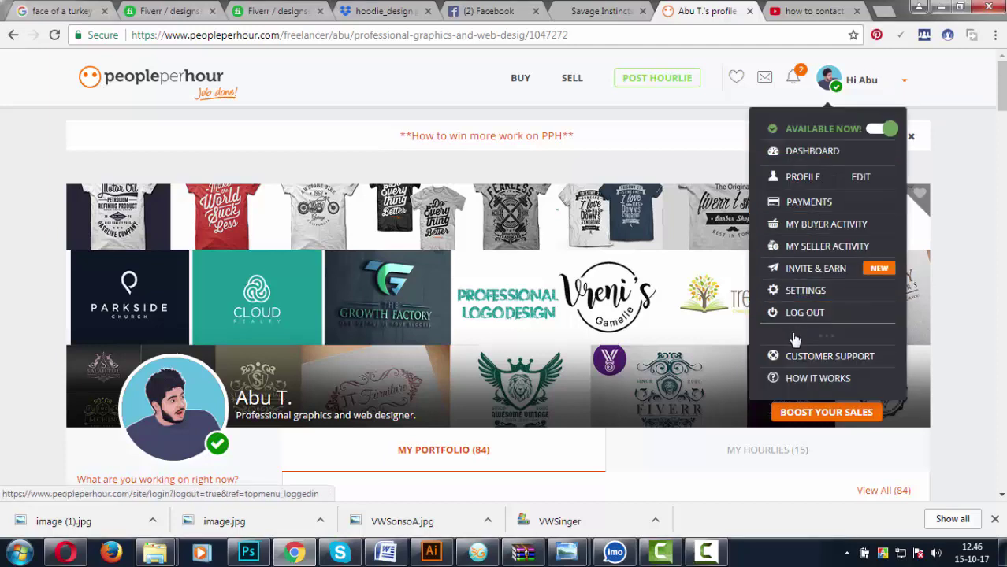
click(828, 356)
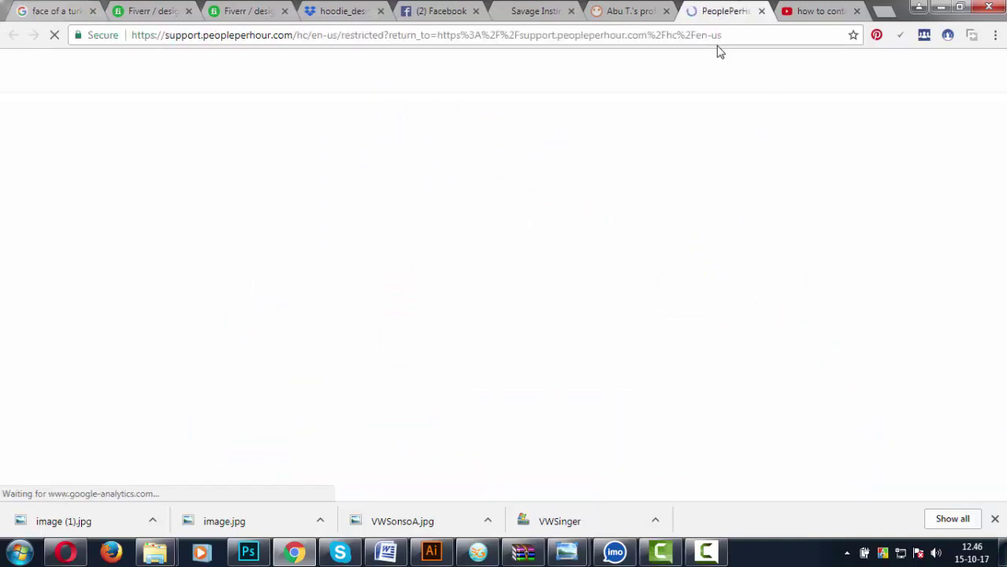
click(857, 11)
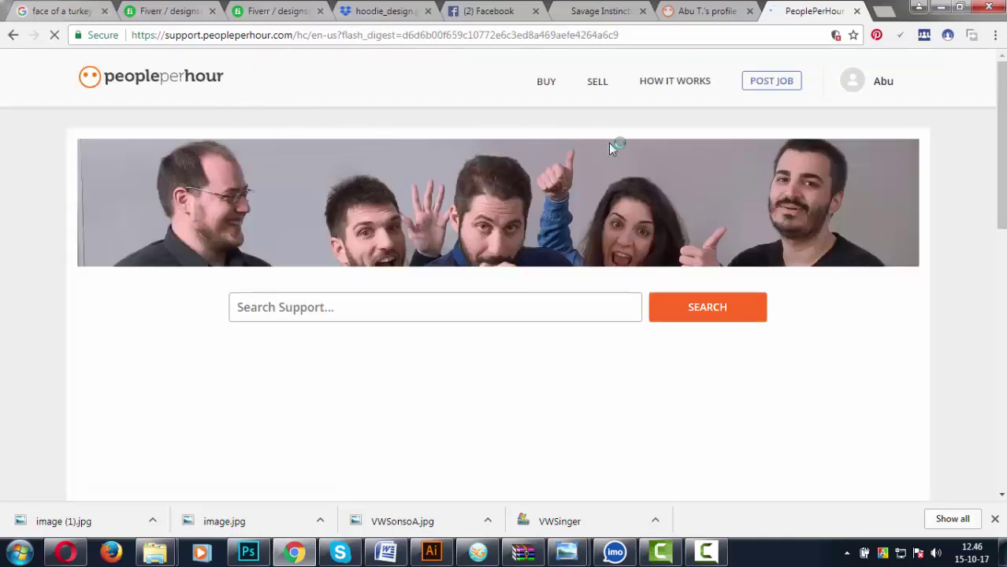
Look over the support home page's help options and open the Contact Us request form.
scroll(545, 194, down, 3)
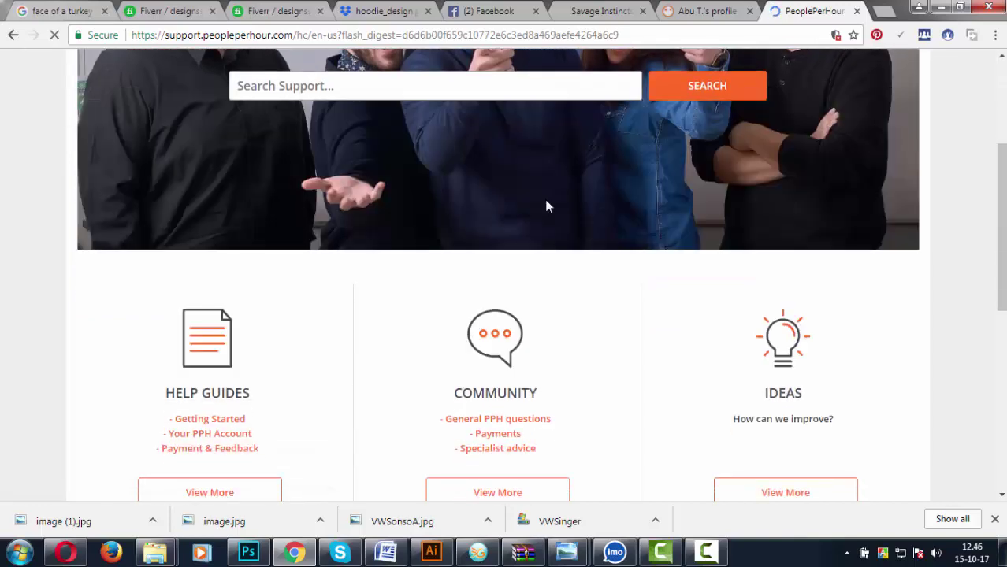
scroll(547, 206, down, 5)
scroll(545, 207, up, 3)
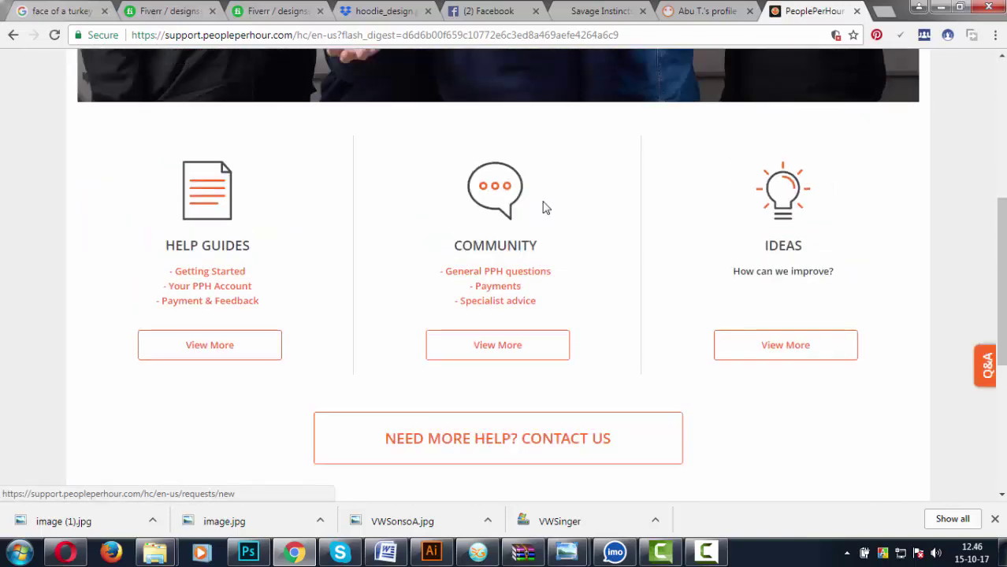
scroll(545, 207, up, 5)
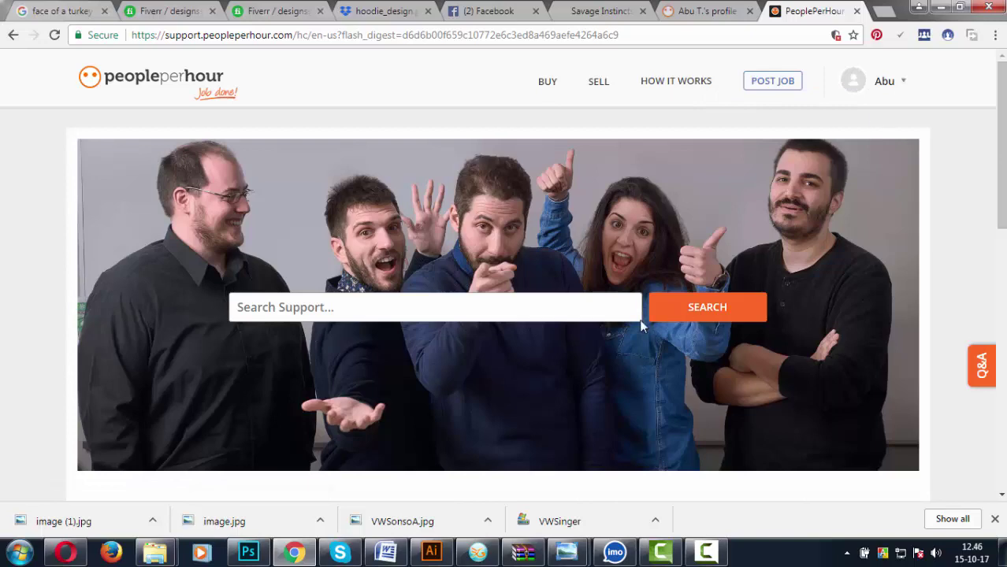
scroll(639, 319, down, 5)
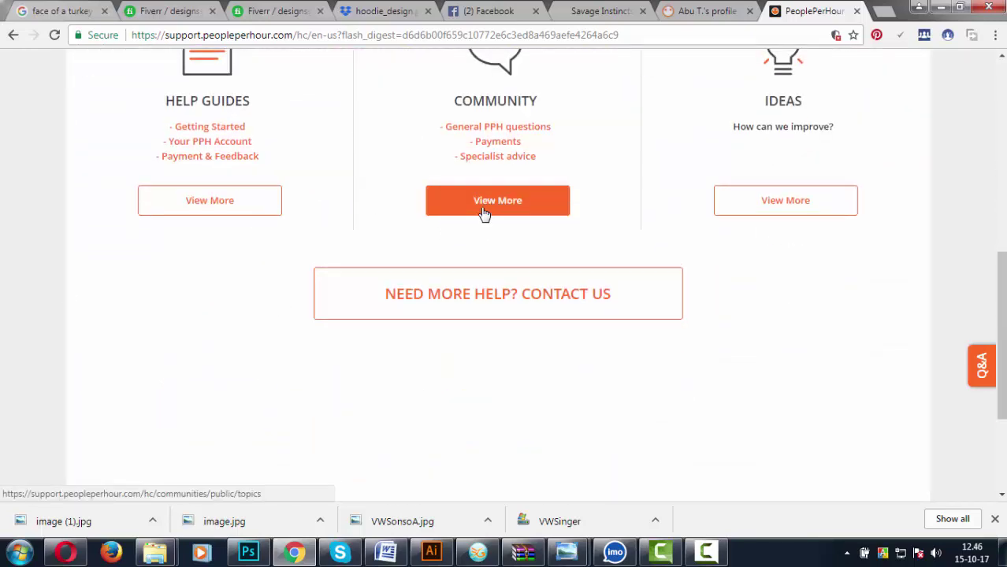
scroll(485, 214, up, 1)
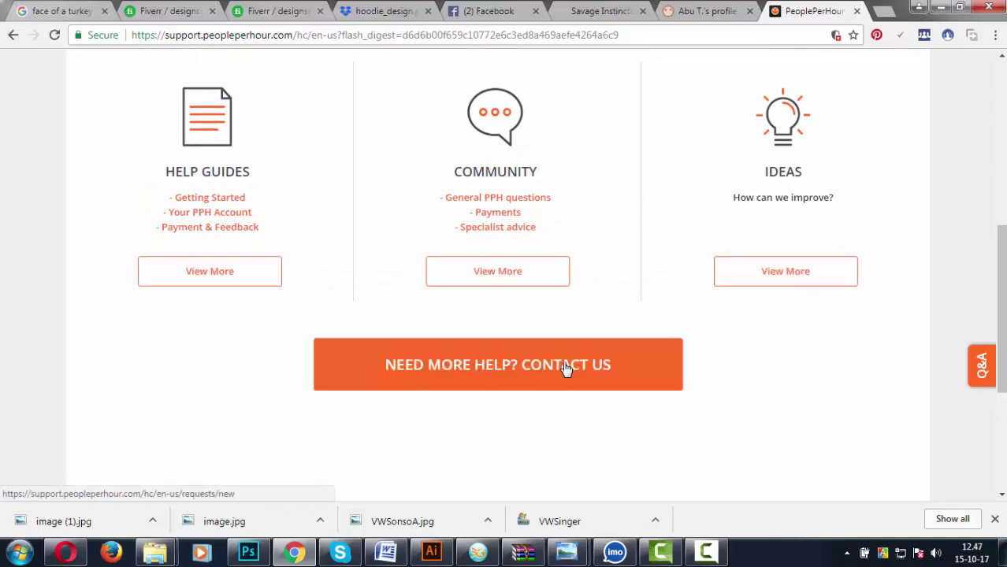
scroll(690, 337, up, 6)
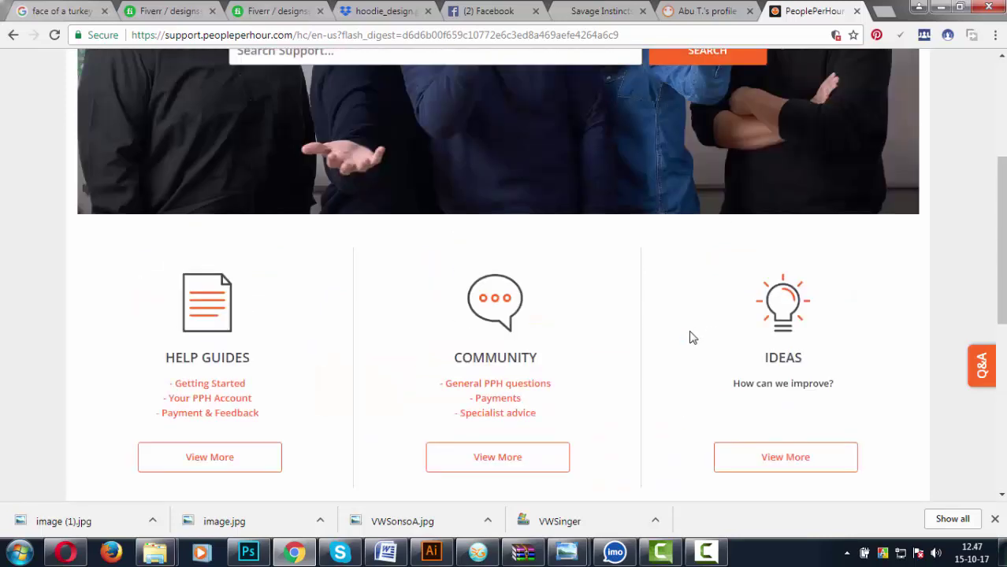
scroll(678, 342, down, 6)
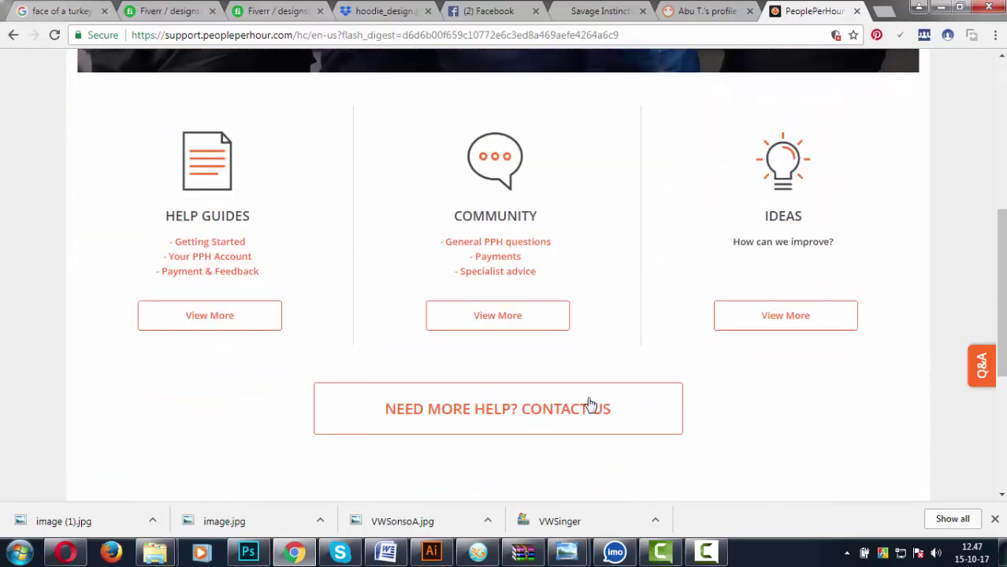
click(533, 375)
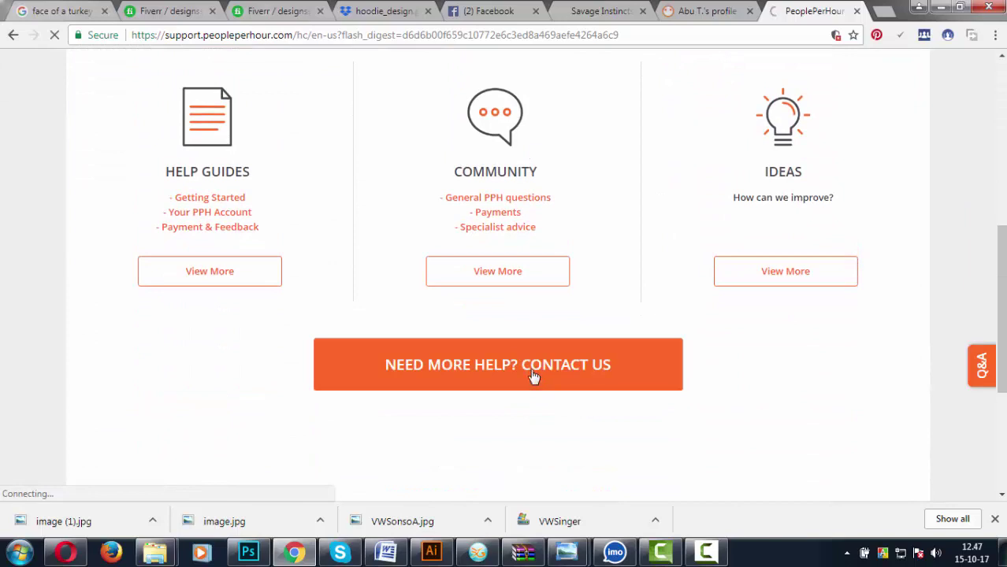
scroll(533, 375, up, 2)
scroll(532, 379, down, 1)
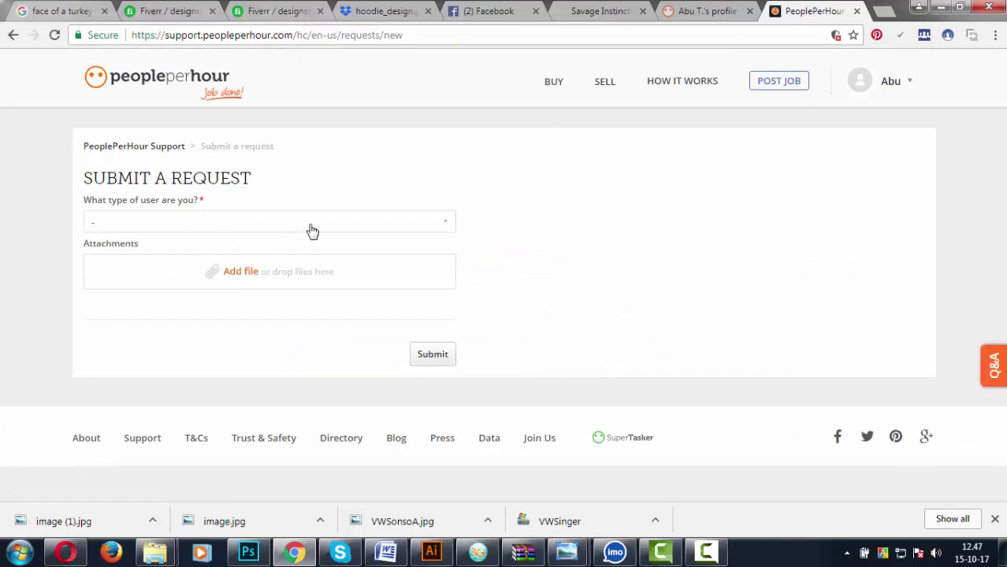
Set the user type to "I am a seller" and the contact reason to Invoice under Payments/Billing.
click(446, 226)
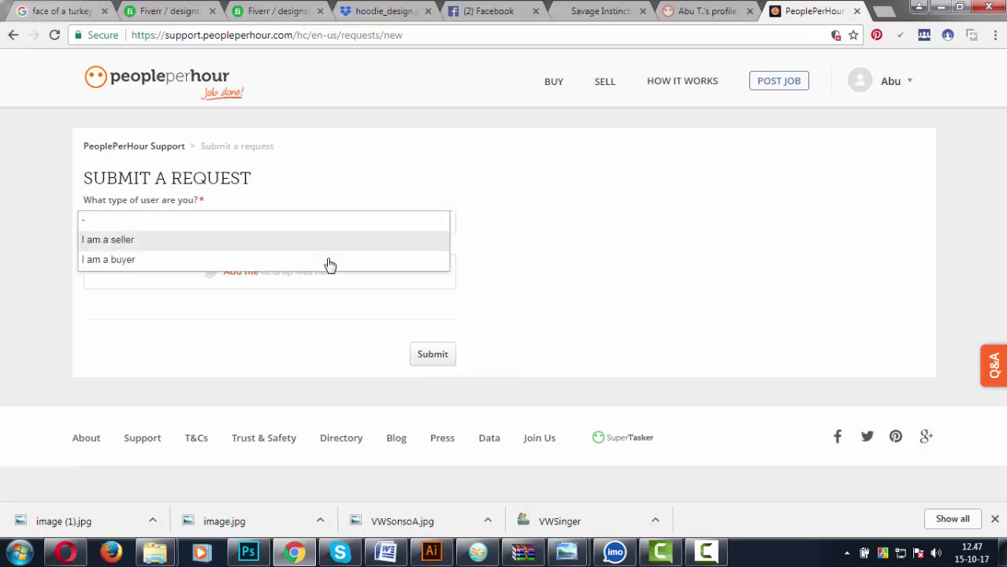
click(152, 249)
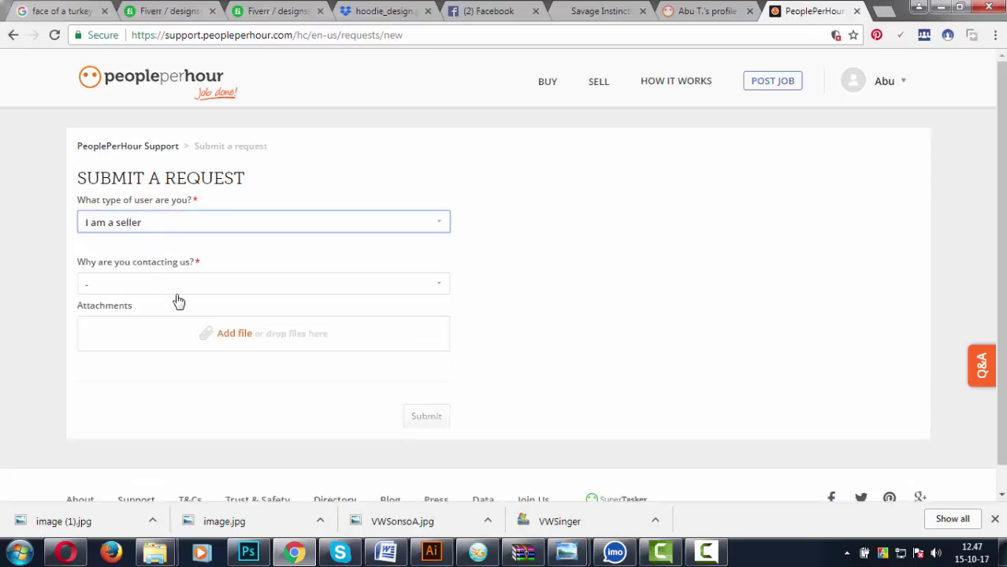
click(428, 285)
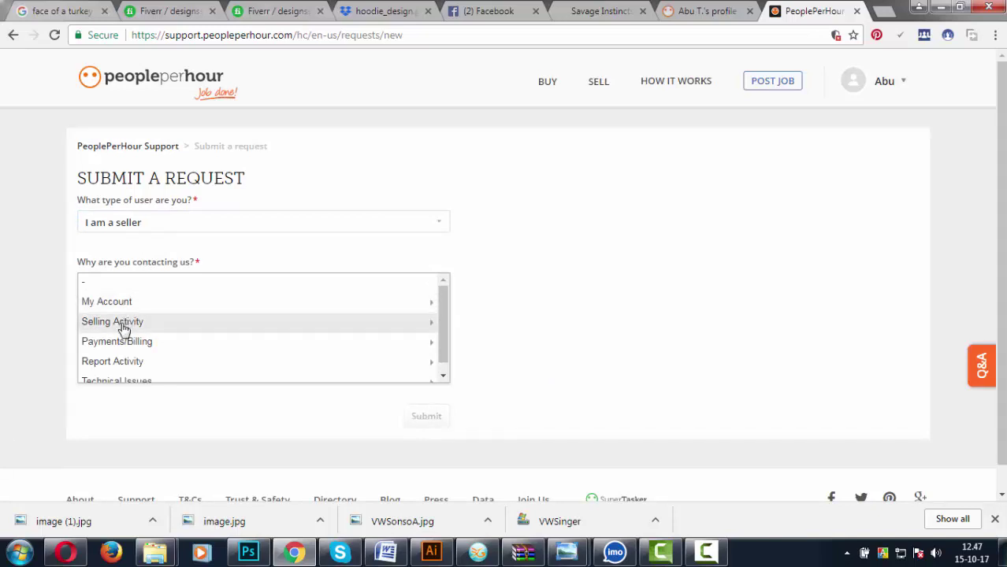
scroll(130, 379, down, 1)
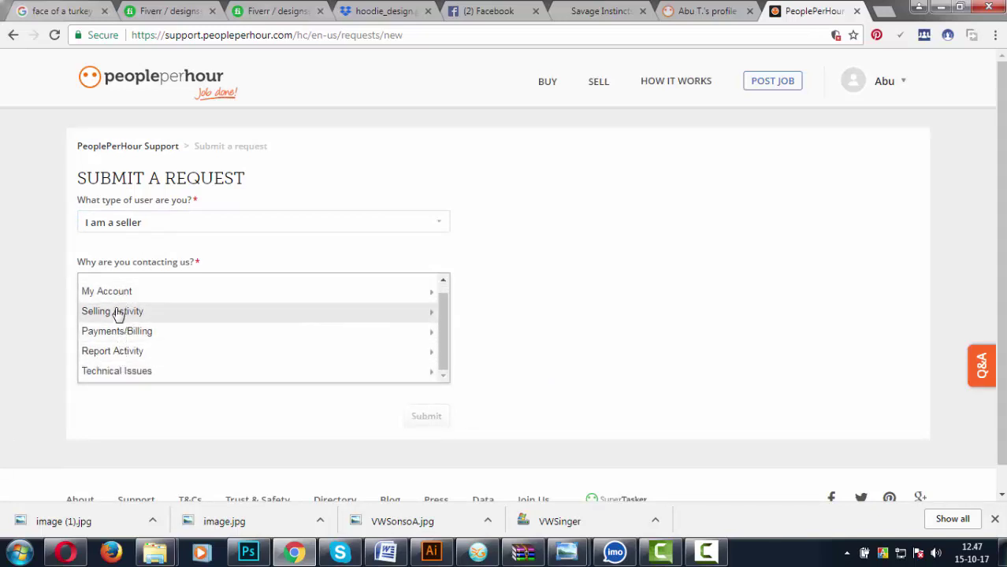
click(117, 338)
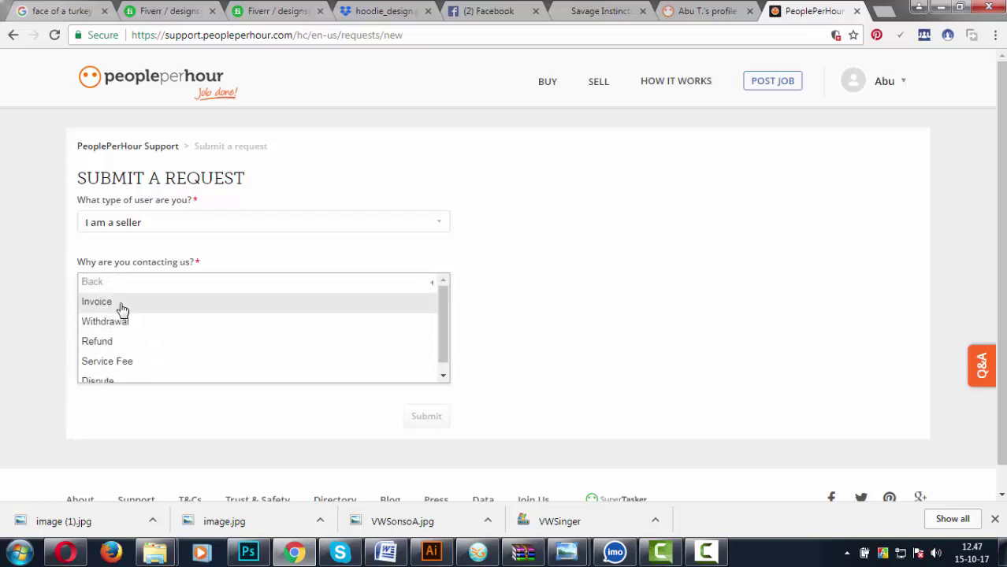
click(123, 304)
Enter a two-line request description: "First start with Hello sir", followed by "Here write about your problem.".
click(138, 344)
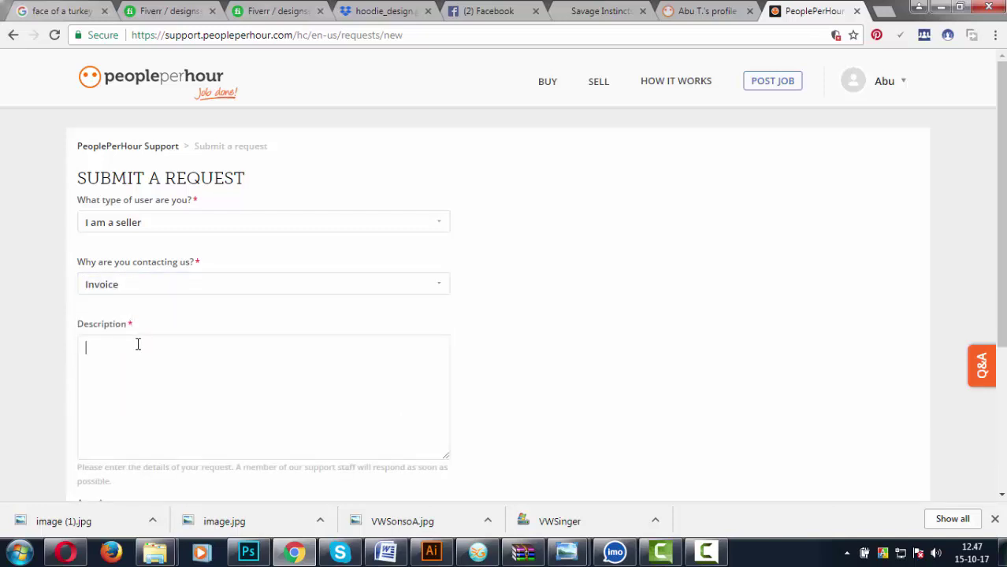
scroll(236, 367, down, 1)
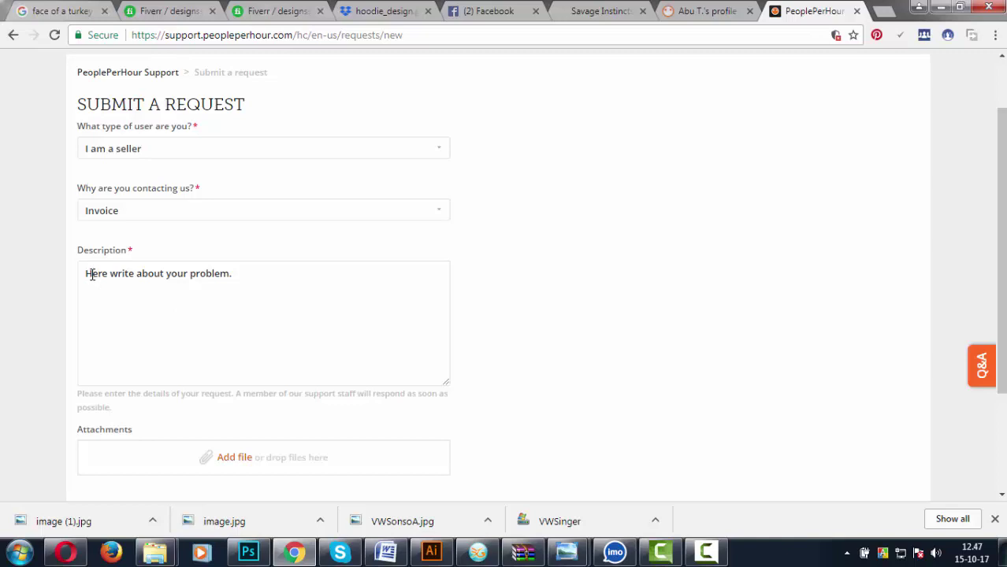
key(Return)
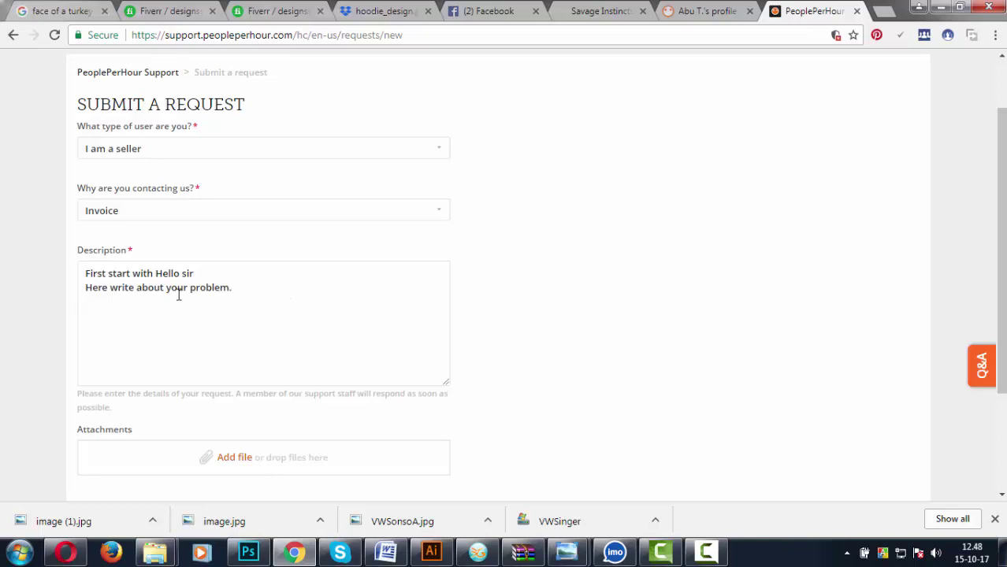
key(Return)
Shorten the description's first line to "Hello sir" and replace the second line with "I want to set invoice".
drag(156, 274, 56, 274)
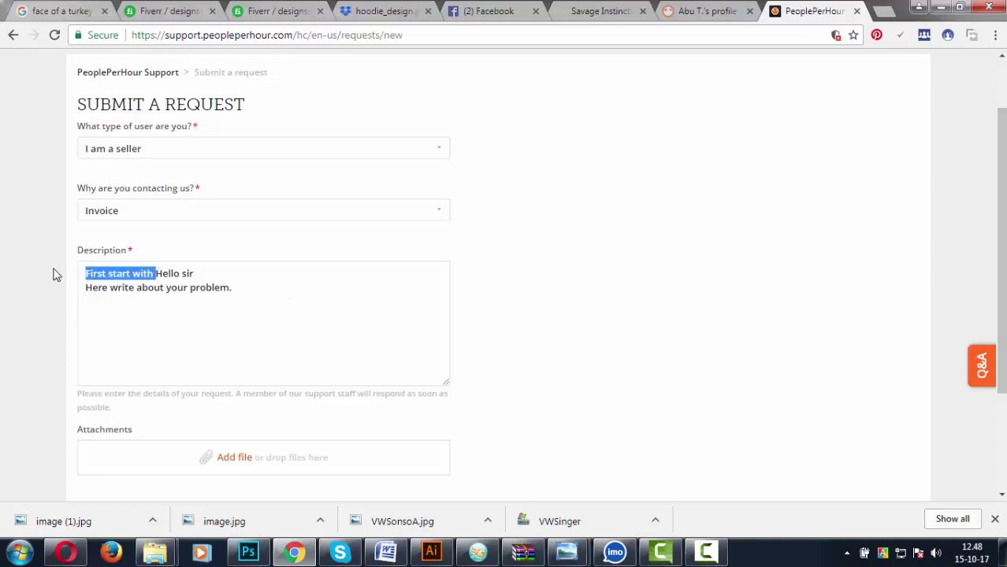
key(BackSpace)
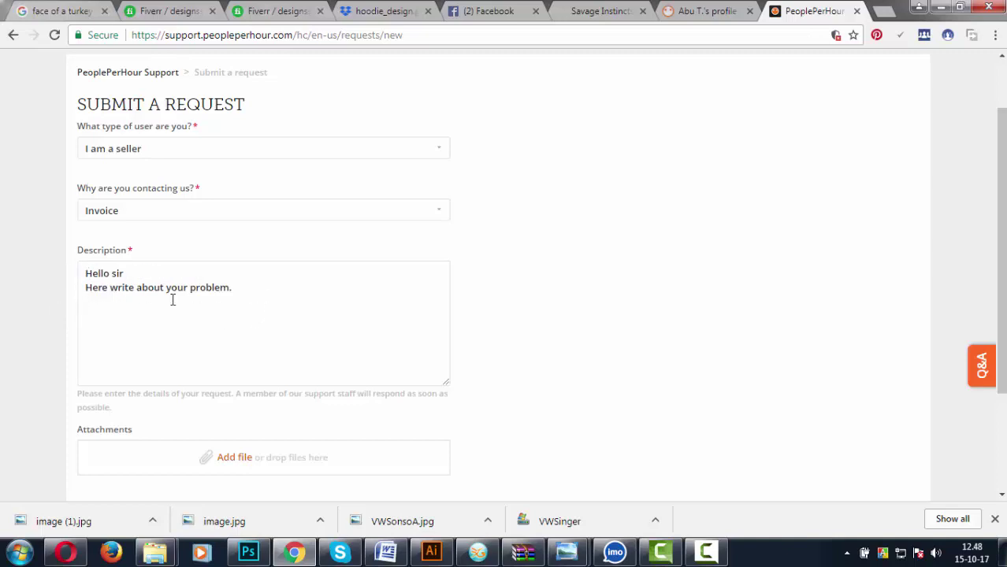
drag(234, 288, 82, 287)
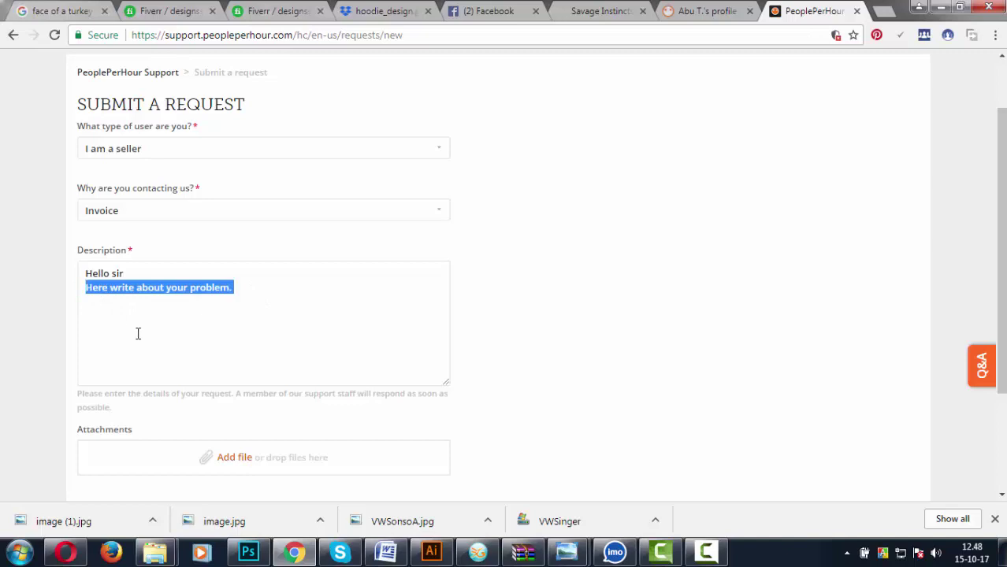
text(I want to set invoice)
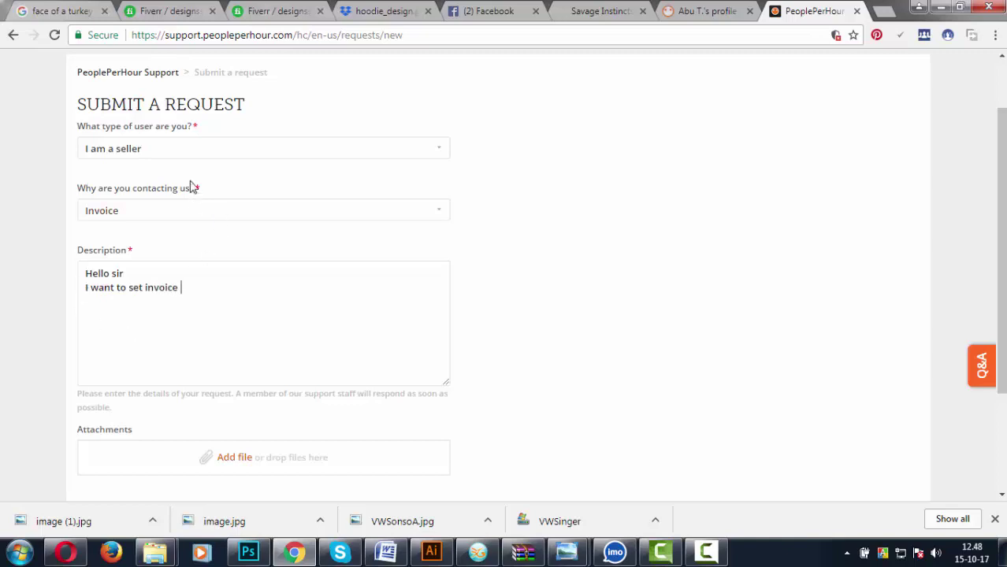
Examine the contact reasons available under Payments/Billing and the user type choices in the request form.
click(259, 216)
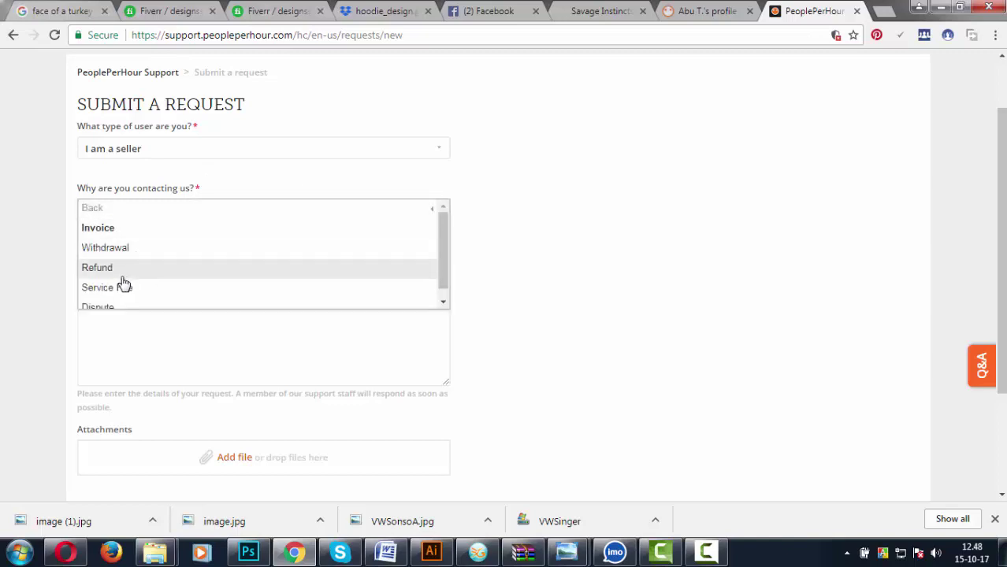
scroll(162, 284, down, 1)
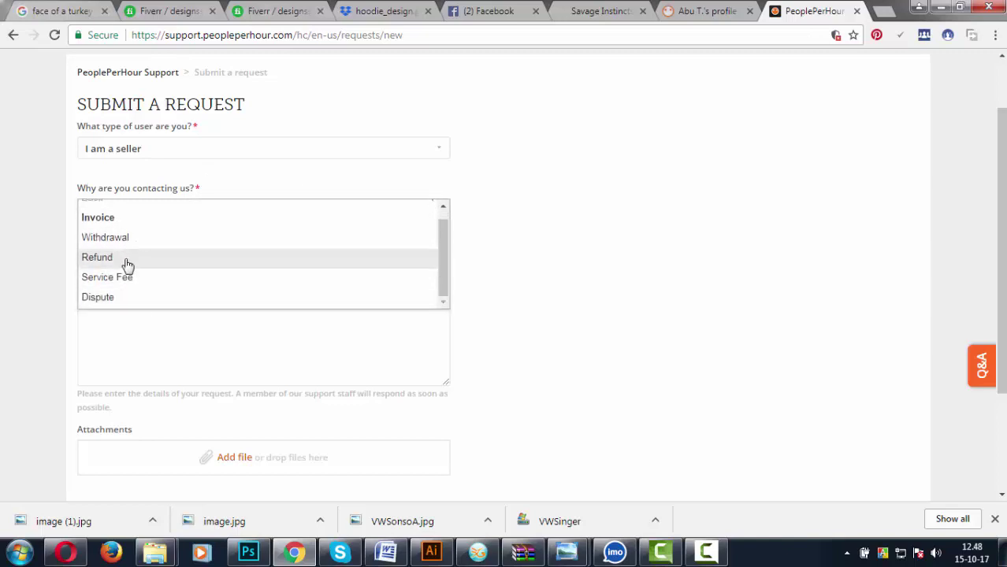
scroll(127, 231, up, 2)
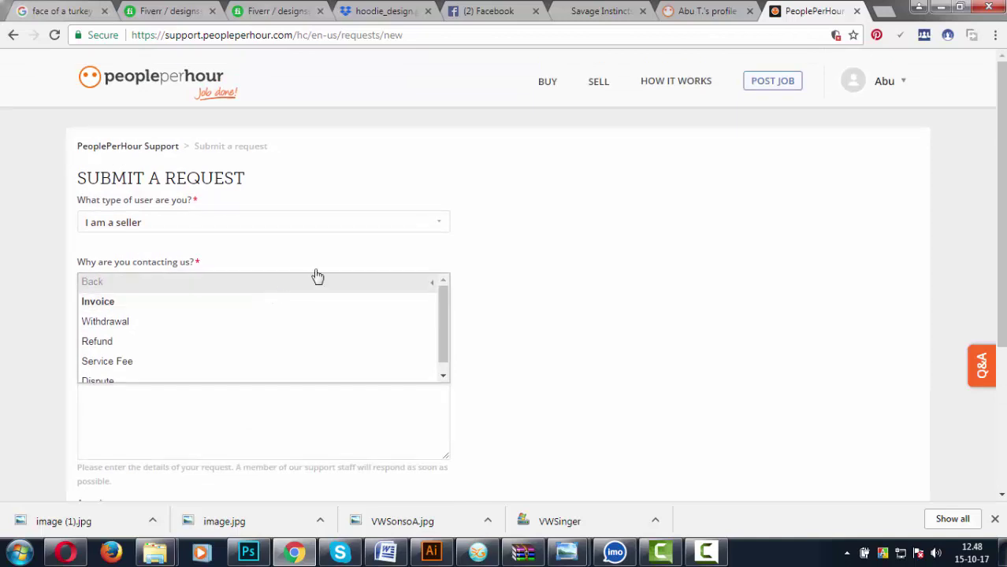
key(Return)
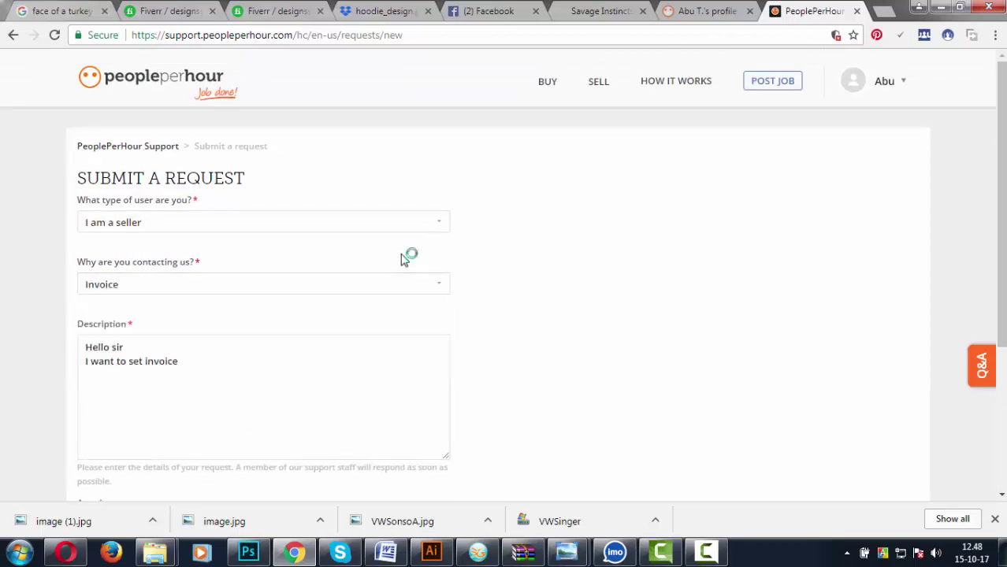
click(326, 291)
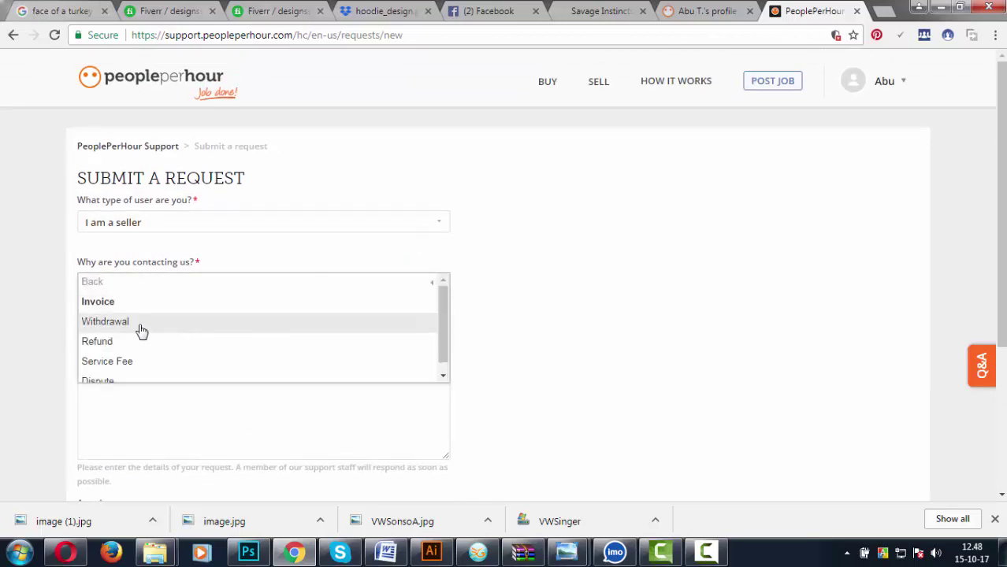
click(387, 224)
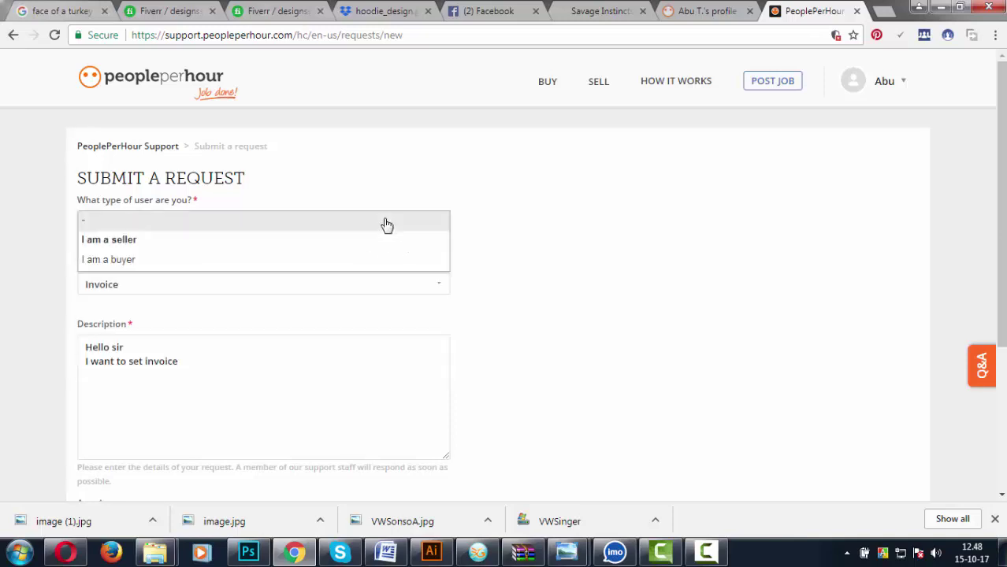
click(355, 205)
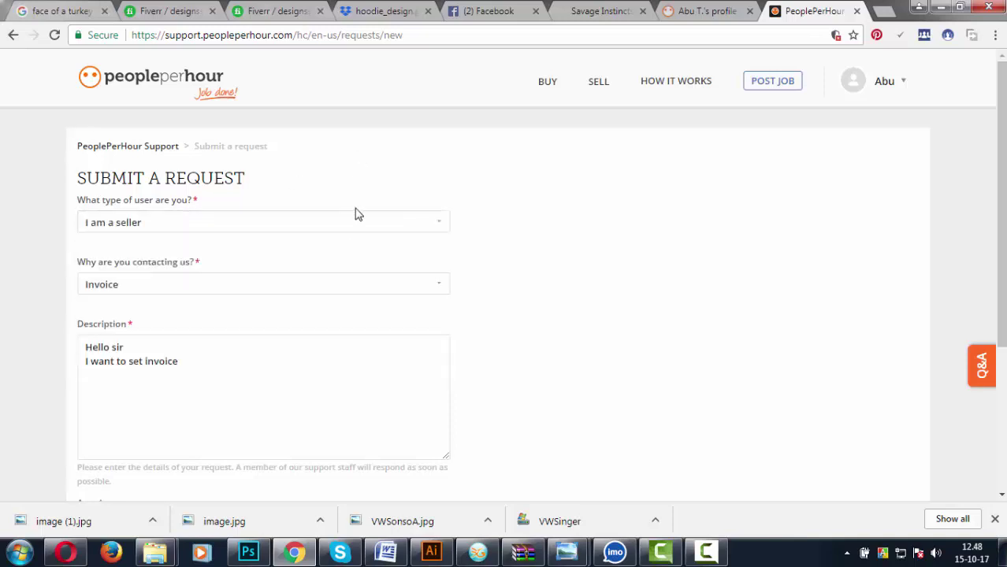
scroll(347, 236, down, 2)
scroll(315, 283, up, 1)
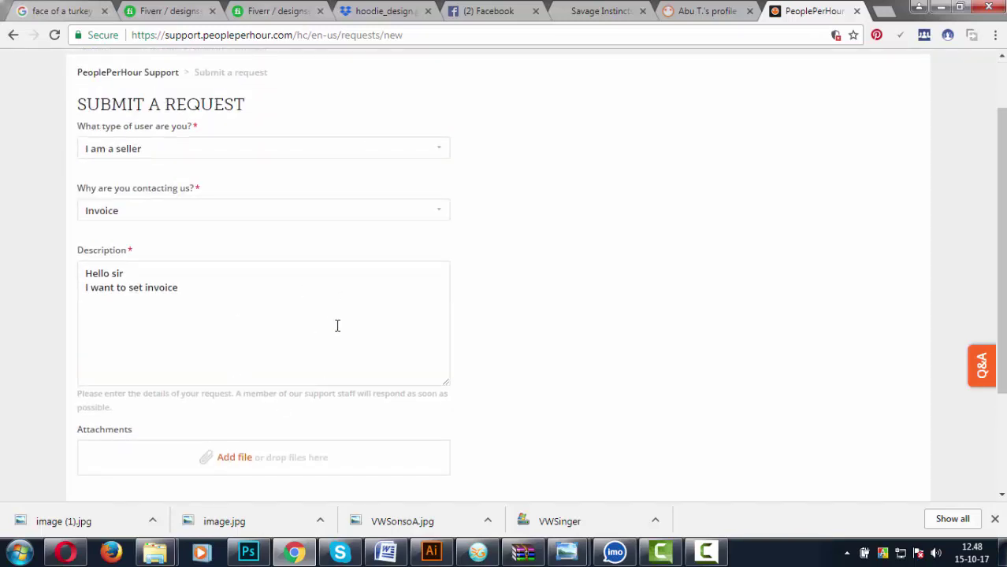
scroll(338, 325, up, 1)
click(443, 290)
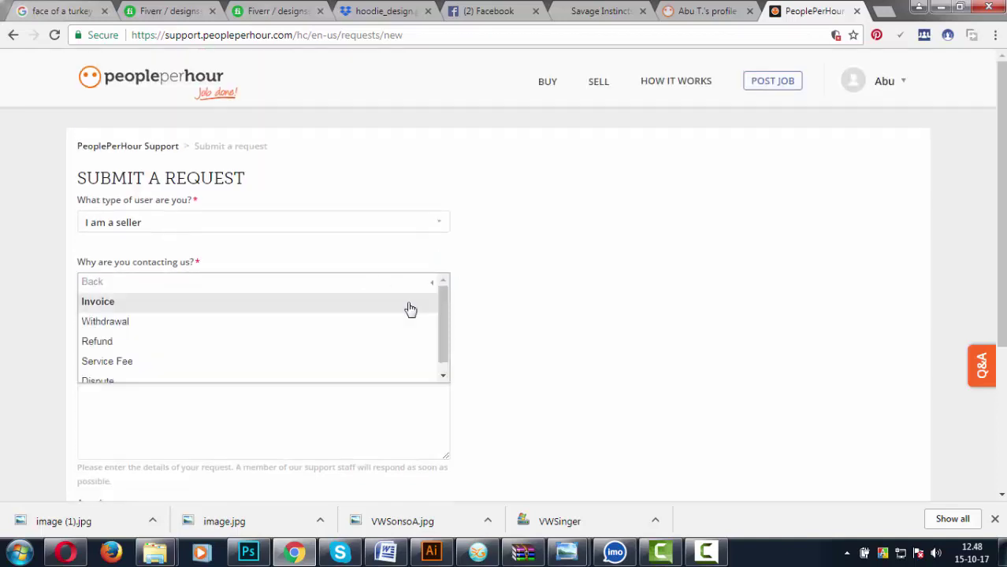
scroll(293, 332, down, 1)
scroll(292, 333, up, 1)
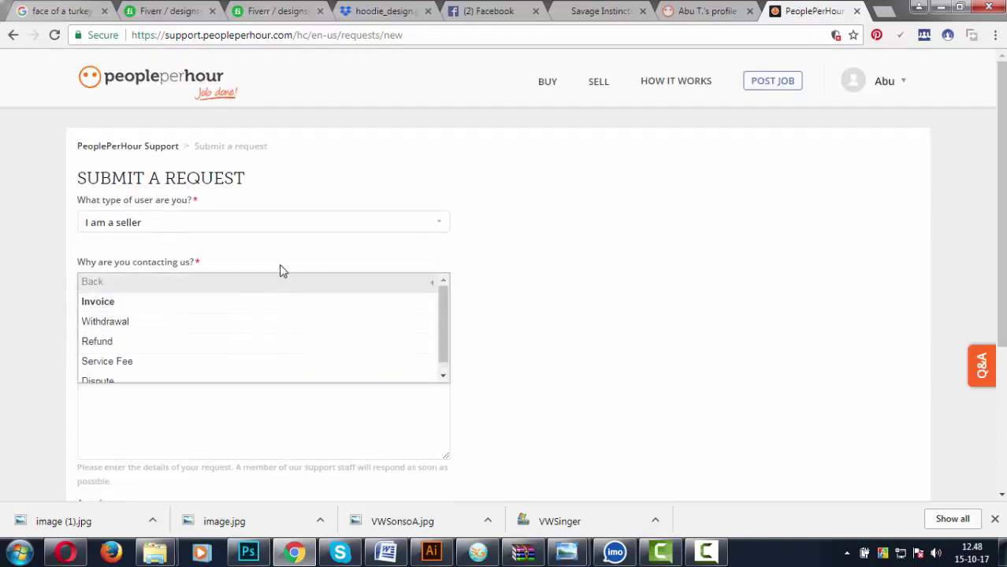
click(377, 221)
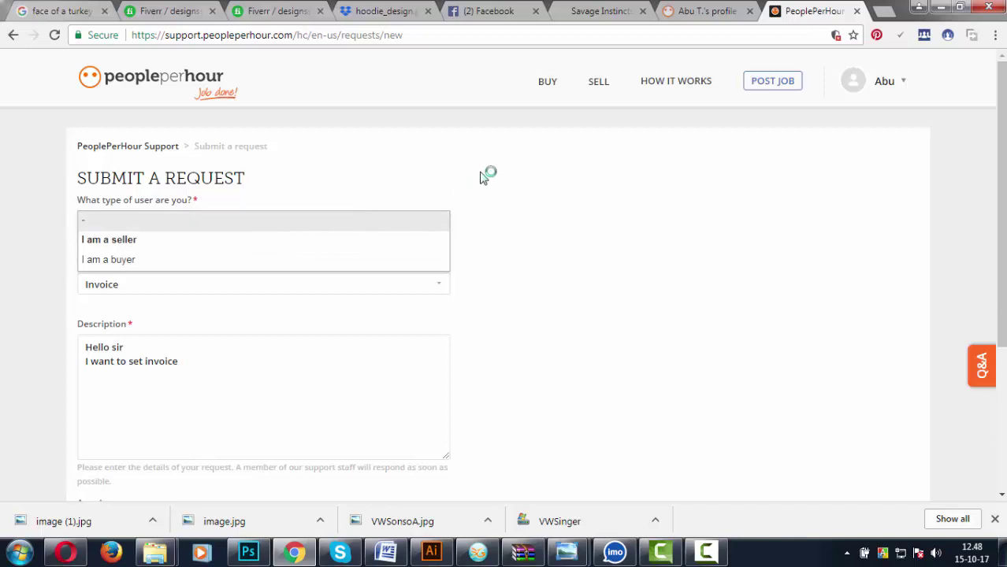
Return to the support home page and open a new blank contact request form.
click(438, 237)
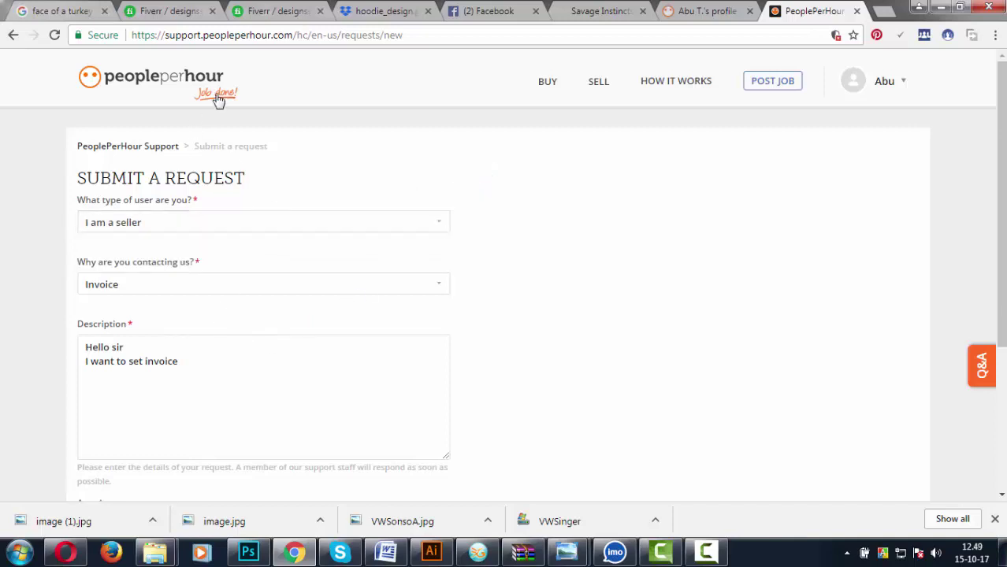
click(900, 85)
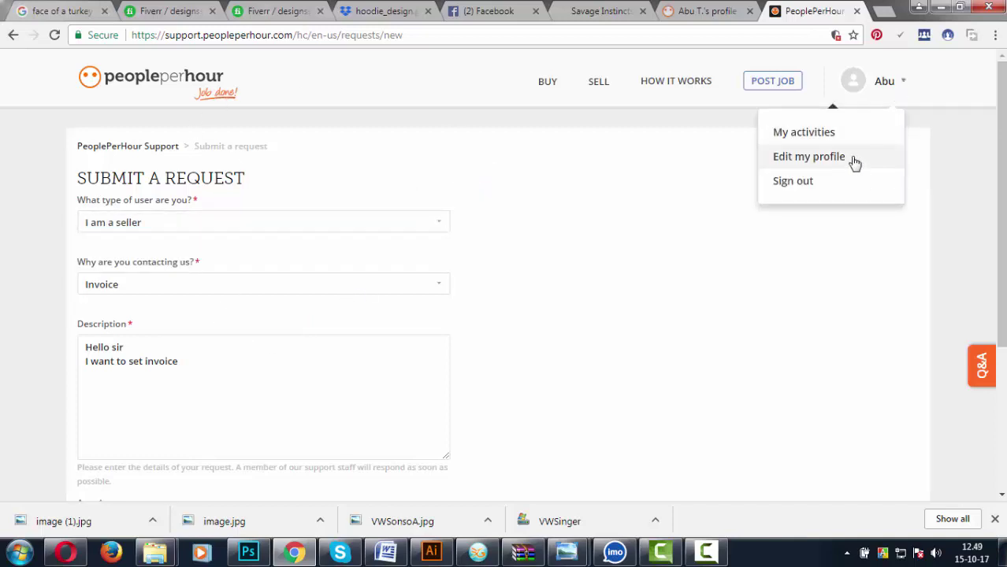
click(805, 134)
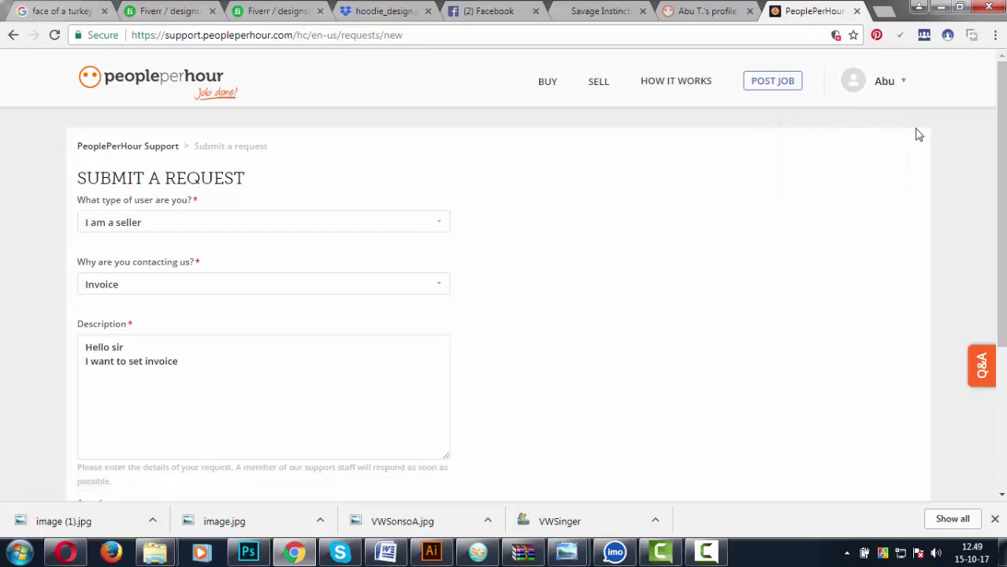
click(13, 35)
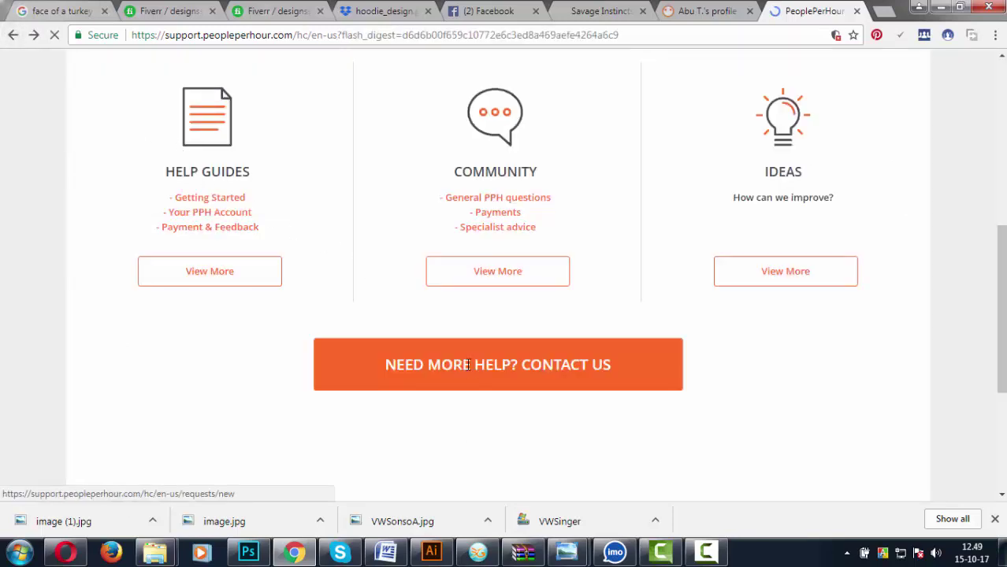
click(464, 364)
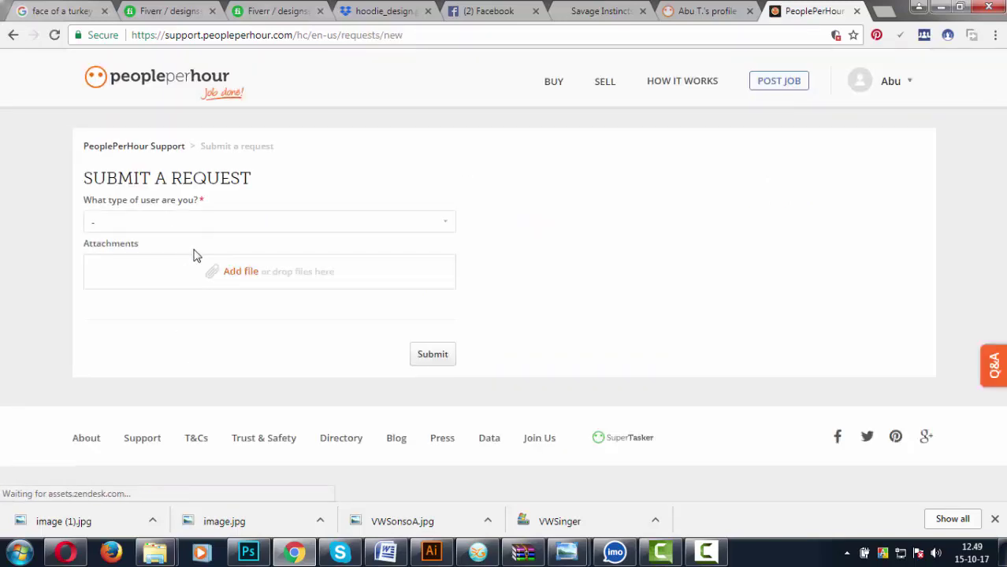
Set the user type to "I am a seller" and the contact reason to Account Information.
click(442, 224)
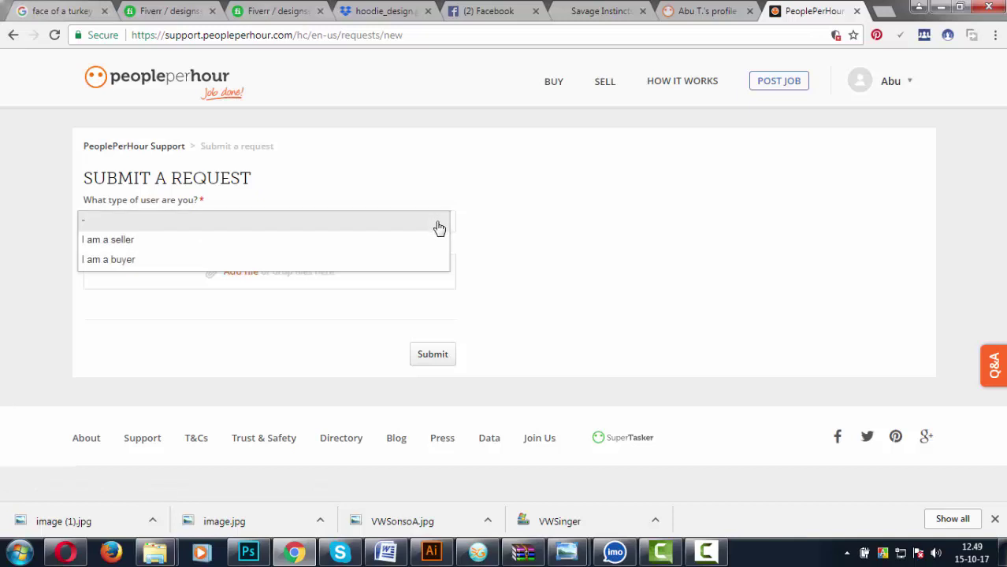
click(344, 160)
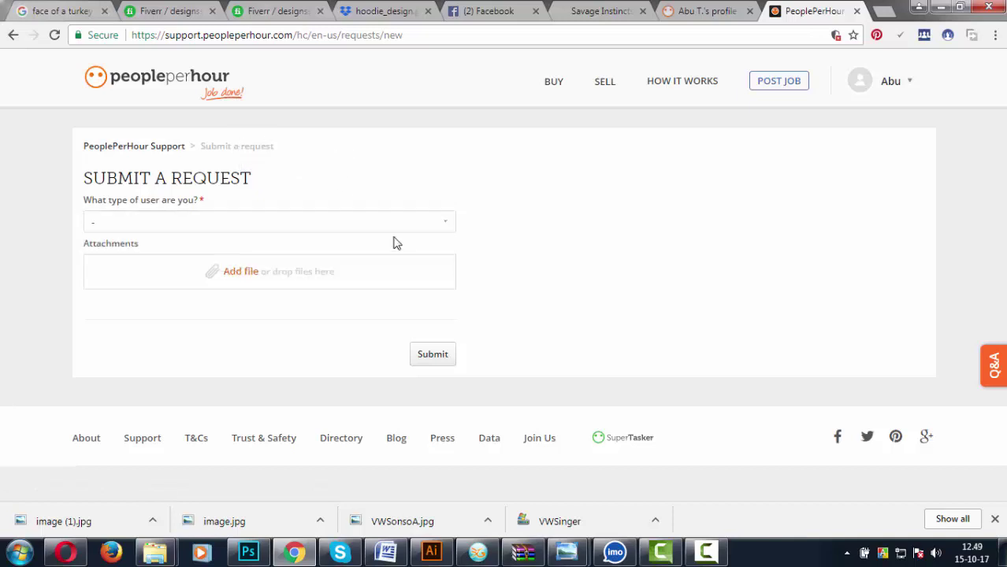
click(436, 229)
click(151, 245)
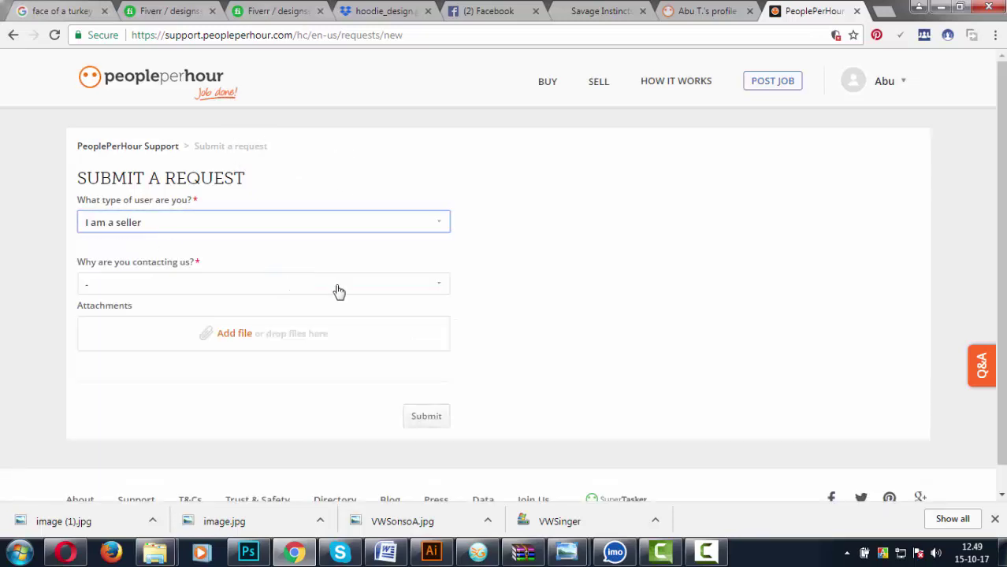
click(402, 289)
click(130, 306)
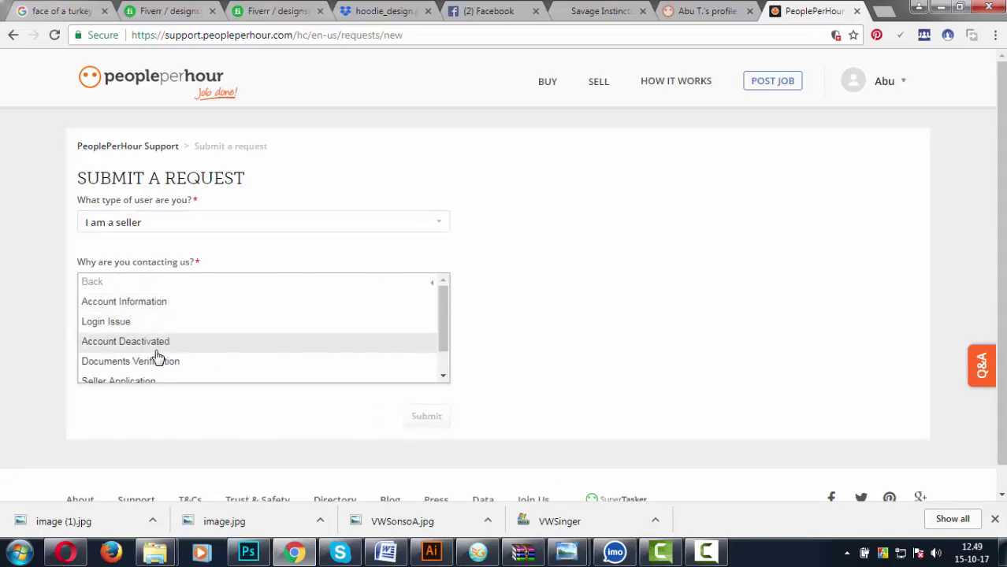
scroll(156, 367, down, 2)
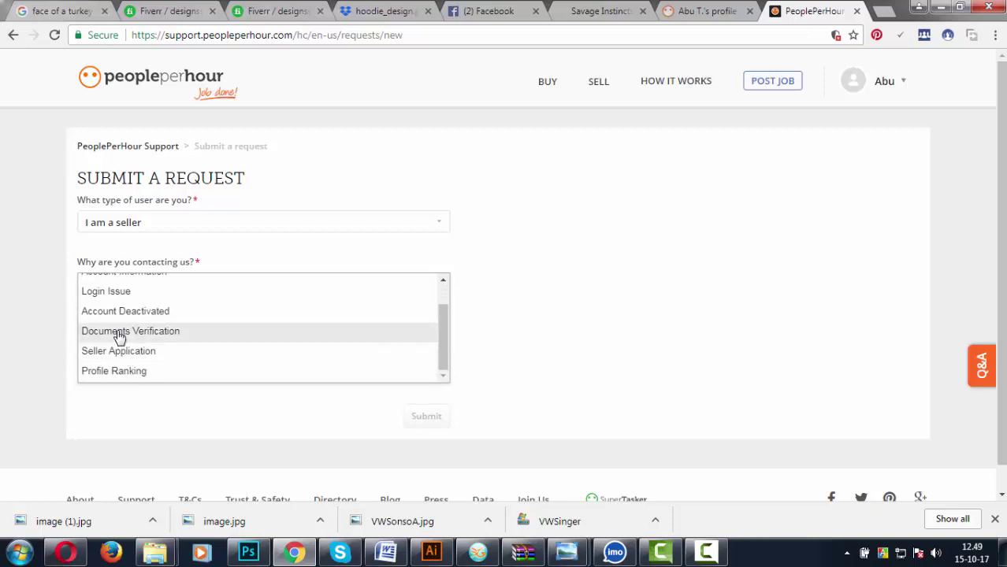
scroll(121, 322, up, 2)
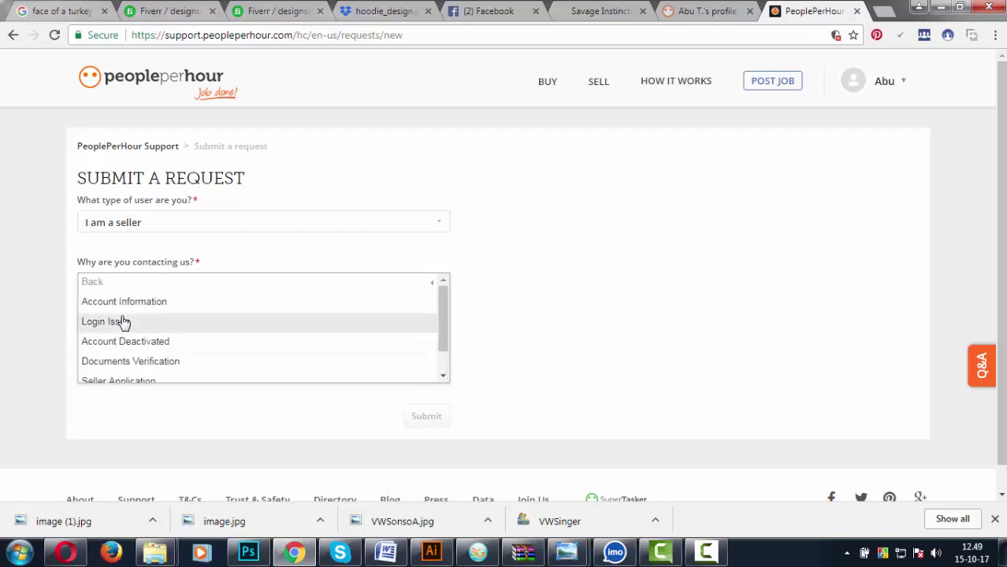
click(117, 309)
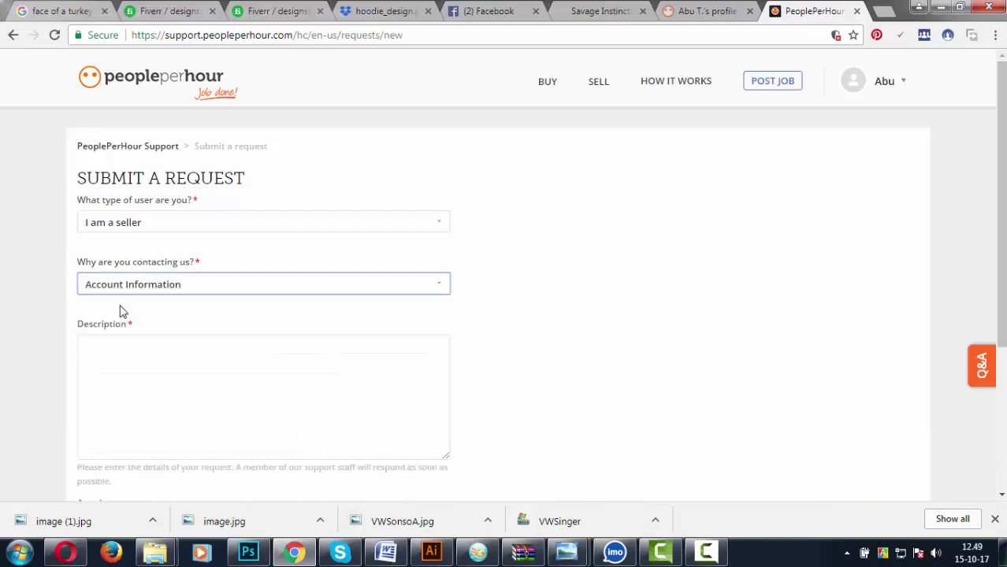
Write a description opening with "Hi there,", asking to change the PPH user name to a dotted placeholder in parentheses, and ending with "thanks :)".
click(144, 350)
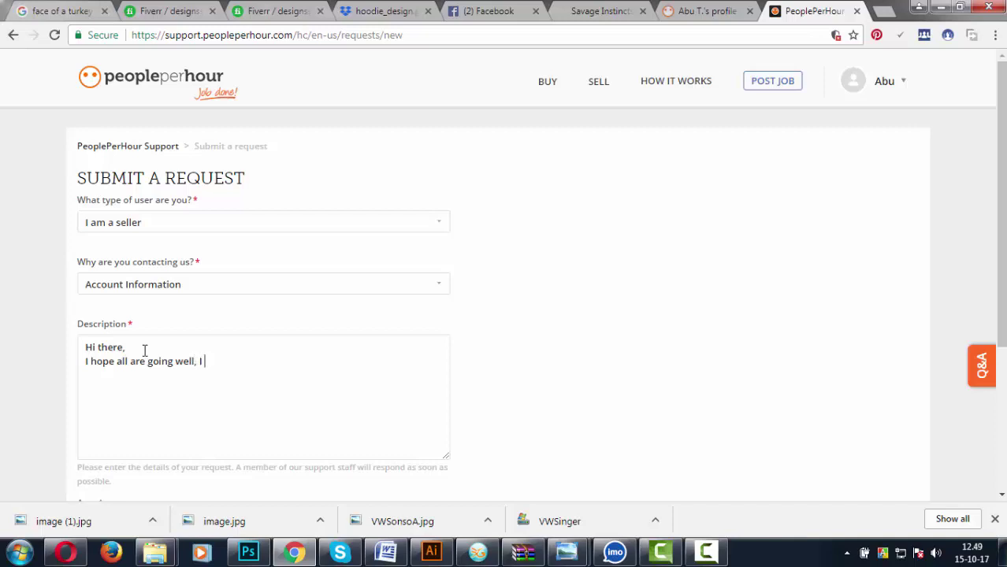
text(ed a help I wan)
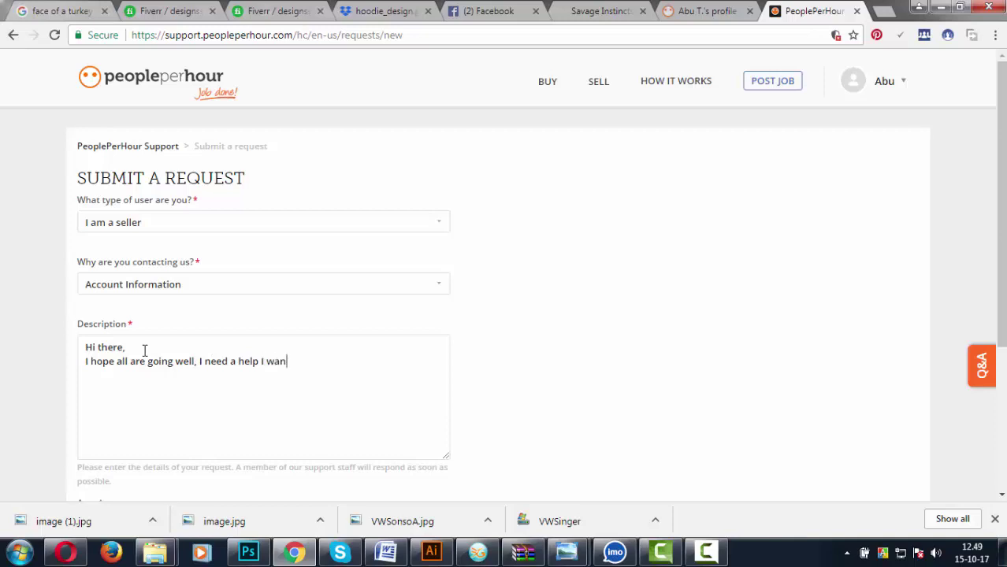
text(hagne my user name form my pph id. as ()
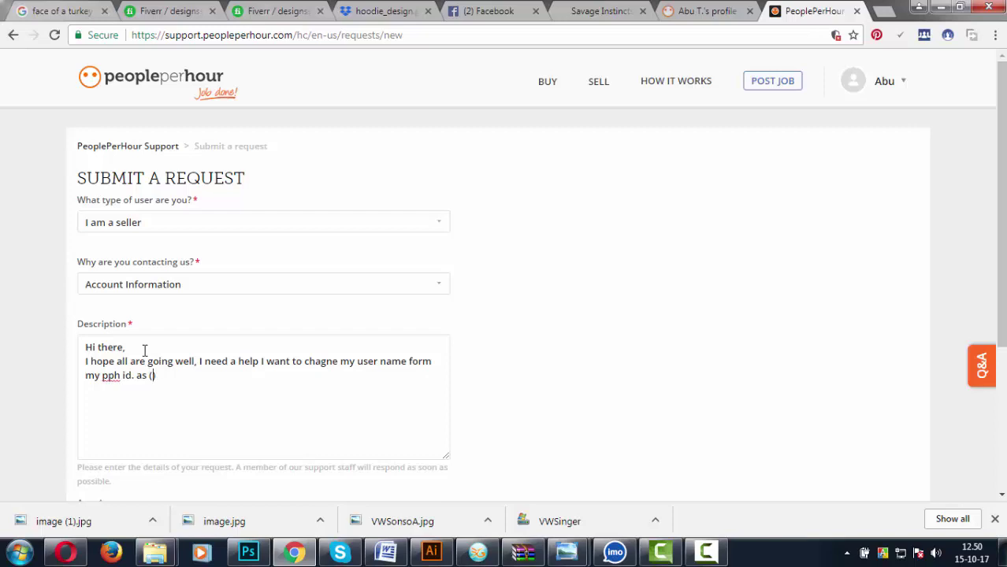
text(>>>>>>>>>)
key(Return)
text(thanks :)
scroll(221, 386, down, 2)
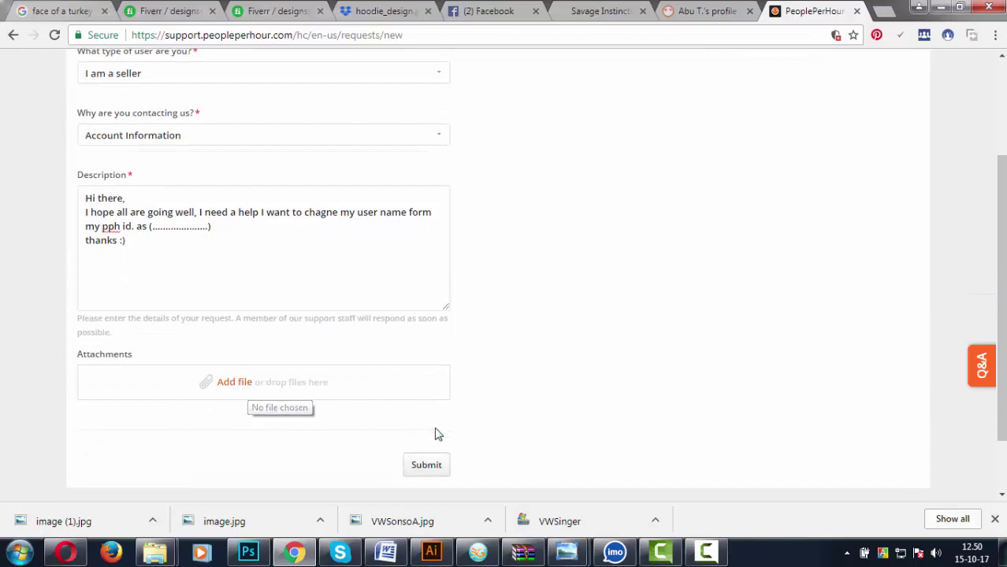
scroll(435, 431, down, 1)
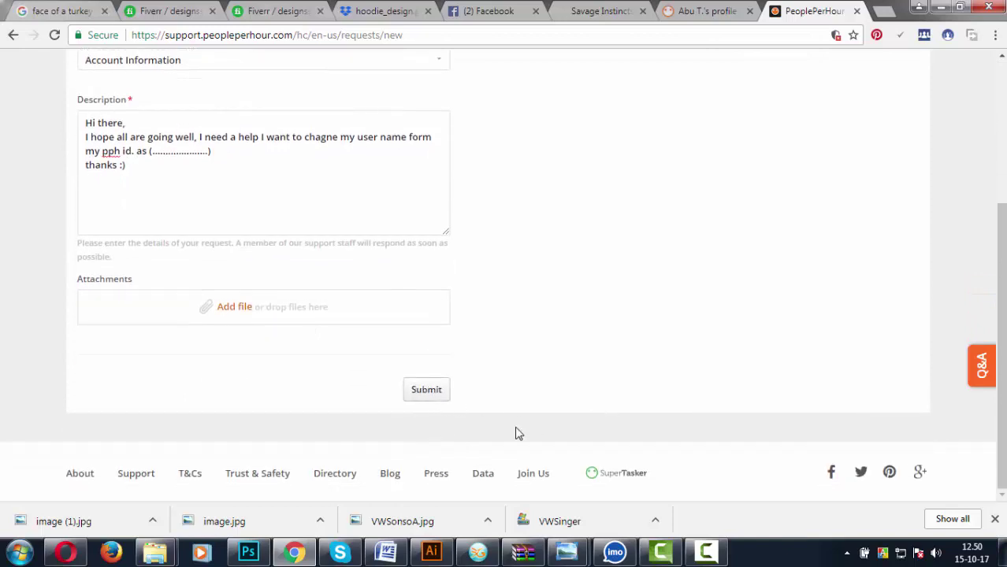
scroll(281, 350, up, 3)
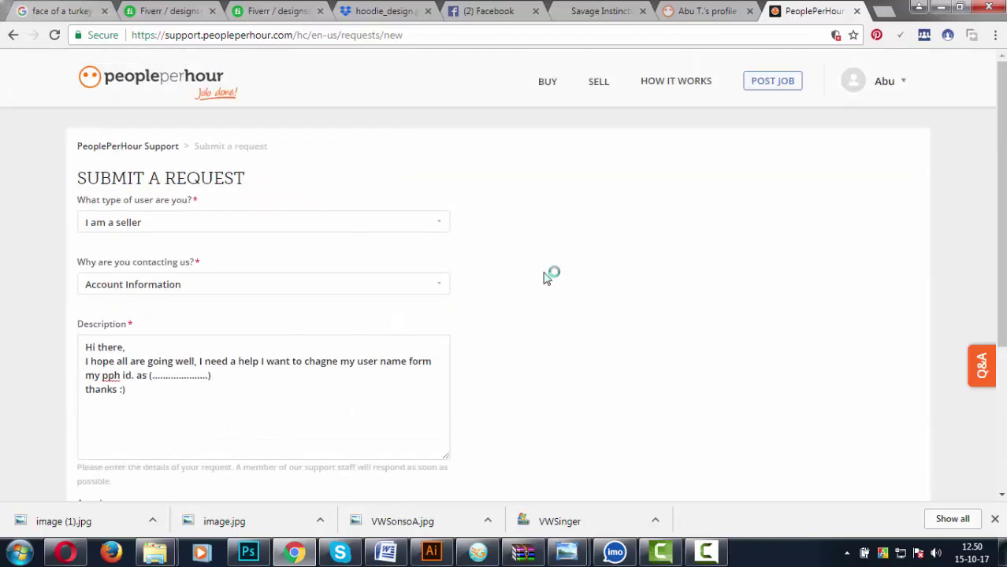
Open My activities and look over the submitted support requests and their statuses.
click(884, 82)
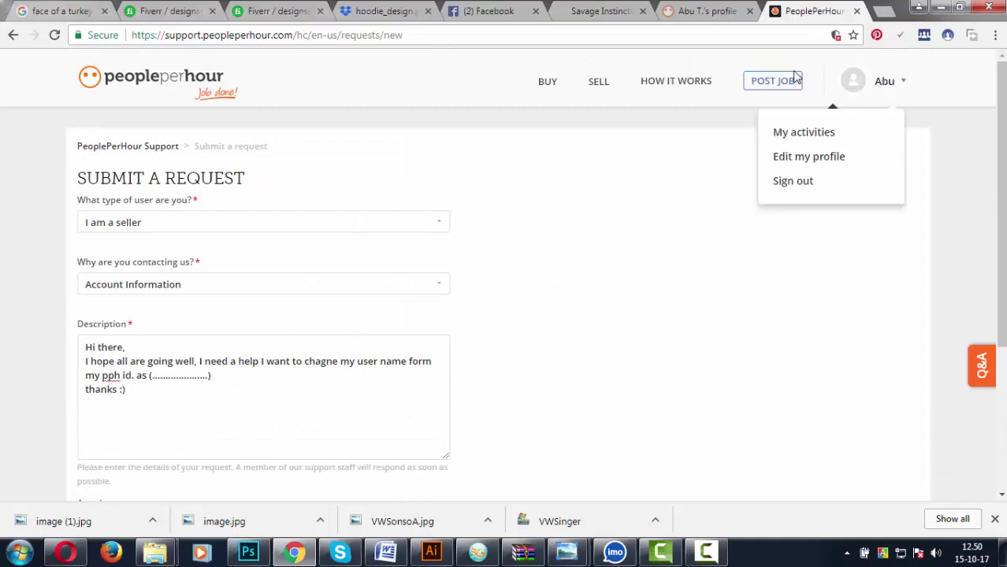
click(808, 133)
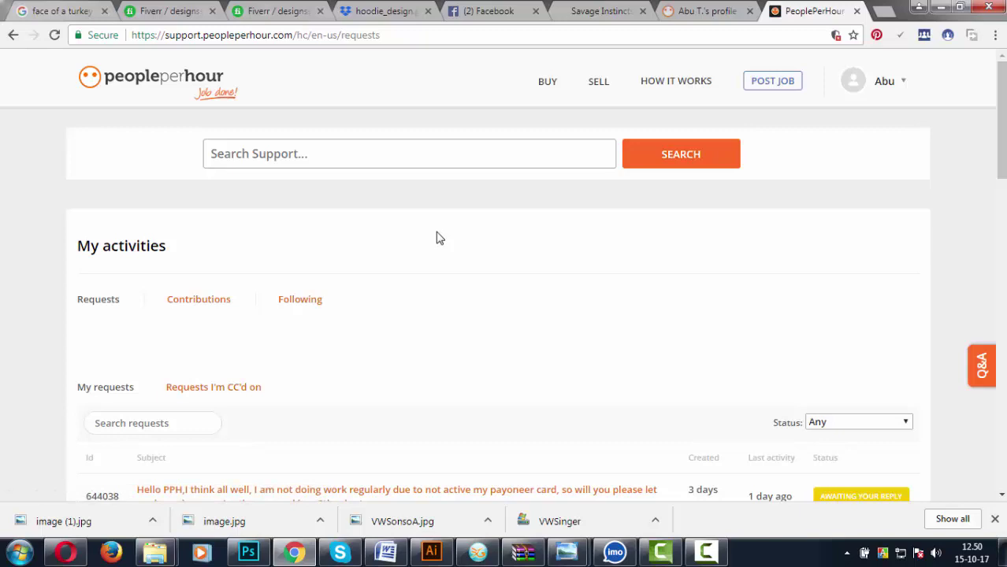
scroll(439, 245, down, 1)
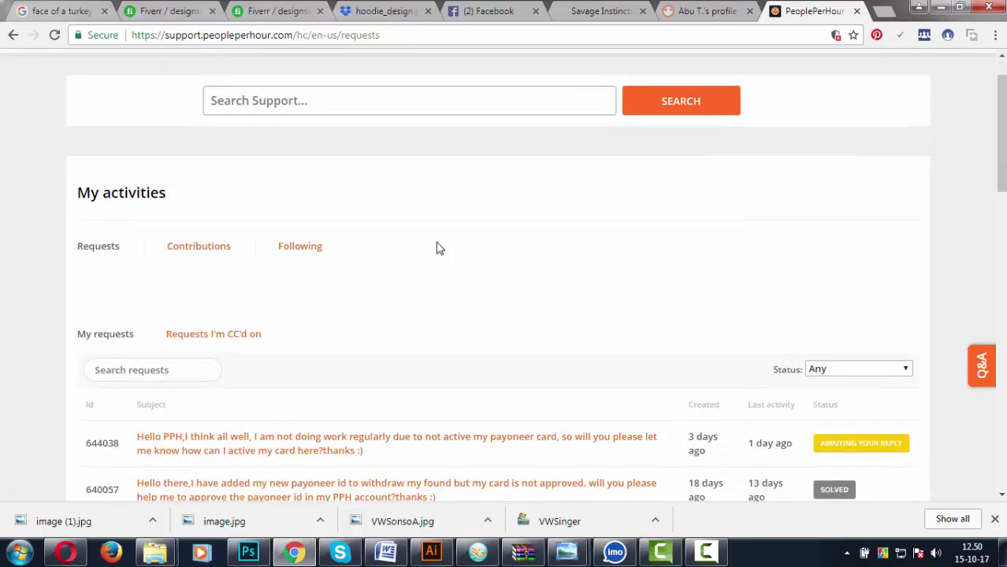
scroll(439, 247, up, 1)
scroll(439, 252, down, 3)
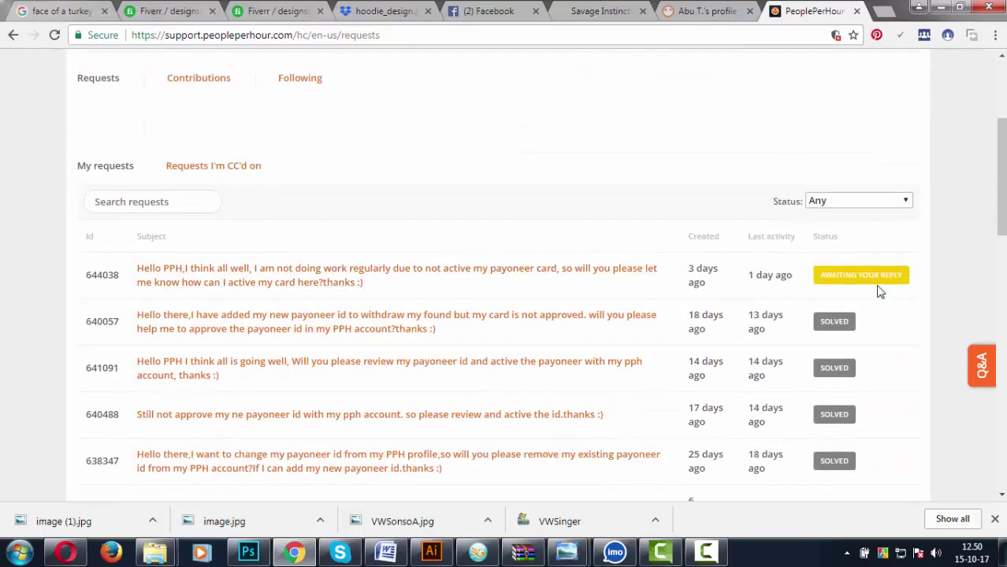
Open the request about activating the Payoneer card and read the customer support replies in its conversation.
click(614, 270)
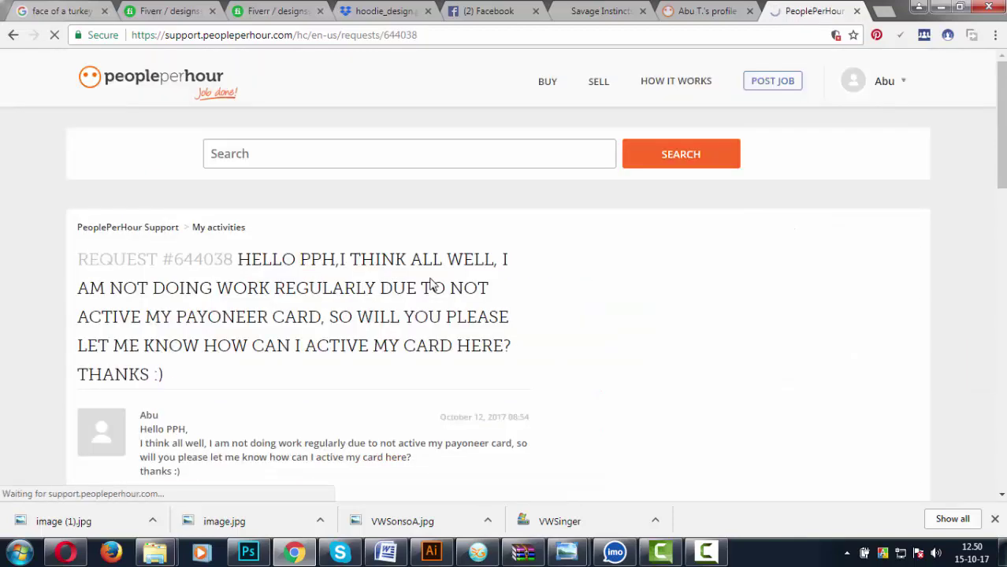
scroll(432, 282, down, 3)
scroll(429, 292, down, 8)
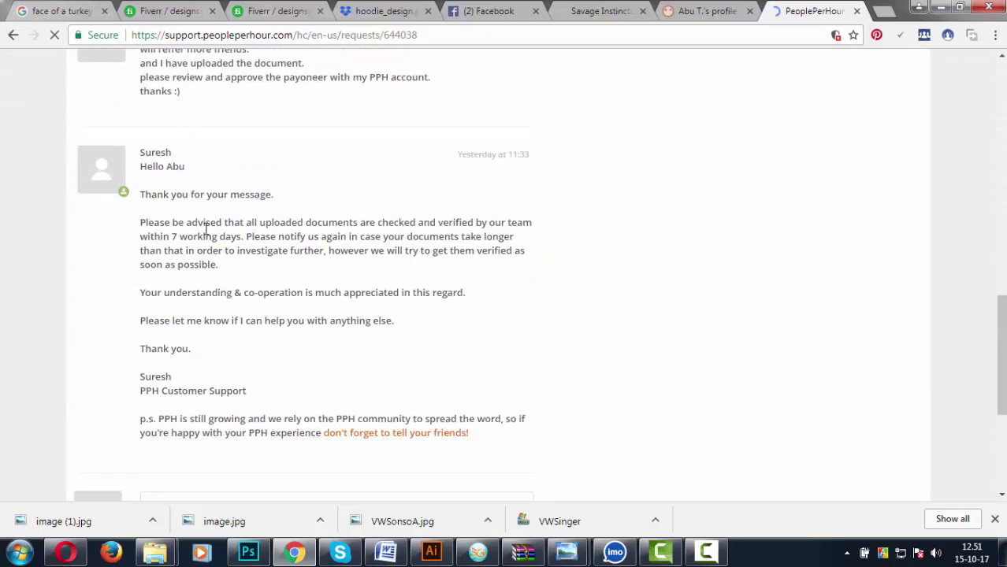
scroll(212, 228, down, 1)
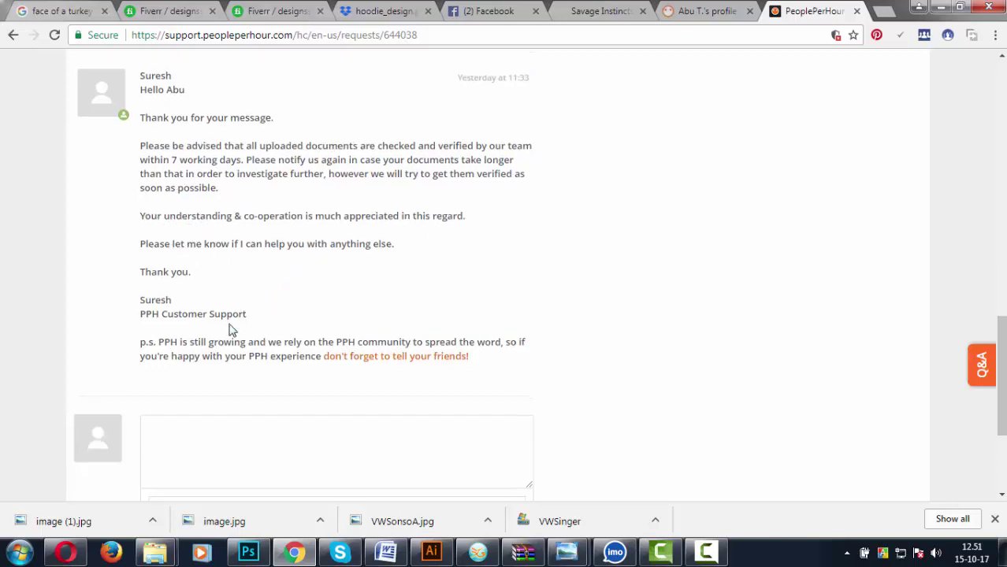
scroll(229, 330, down, 1)
scroll(328, 353, up, 5)
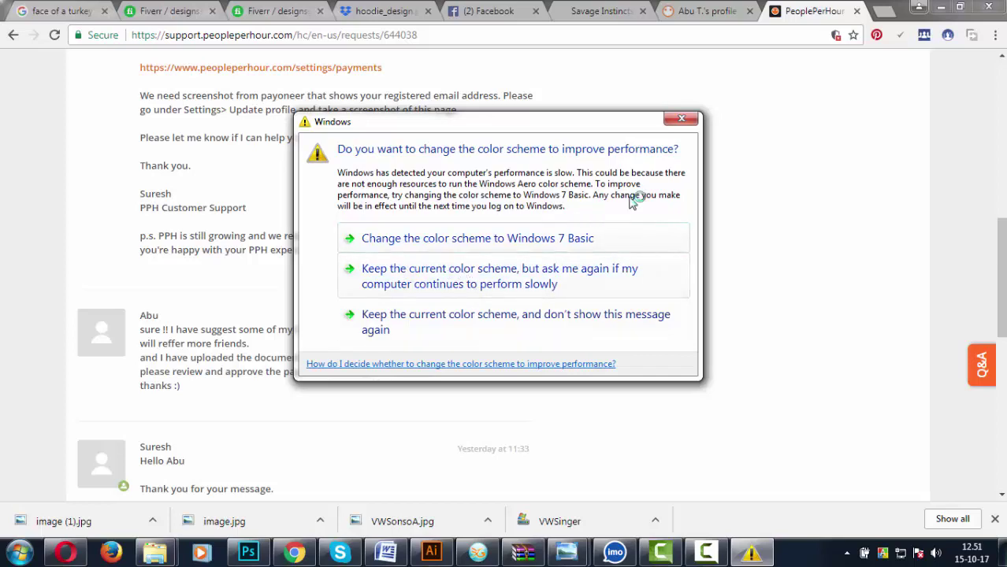
Dismiss the Windows color scheme prompt and review the Payoneer card request's title, opening message and details.
click(682, 119)
scroll(314, 306, up, 8)
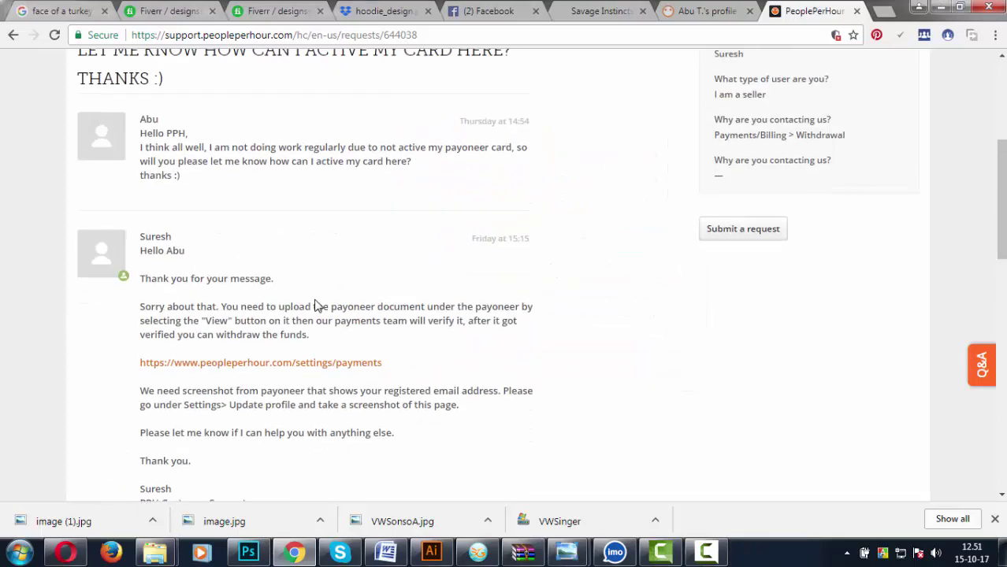
scroll(315, 305, up, 1)
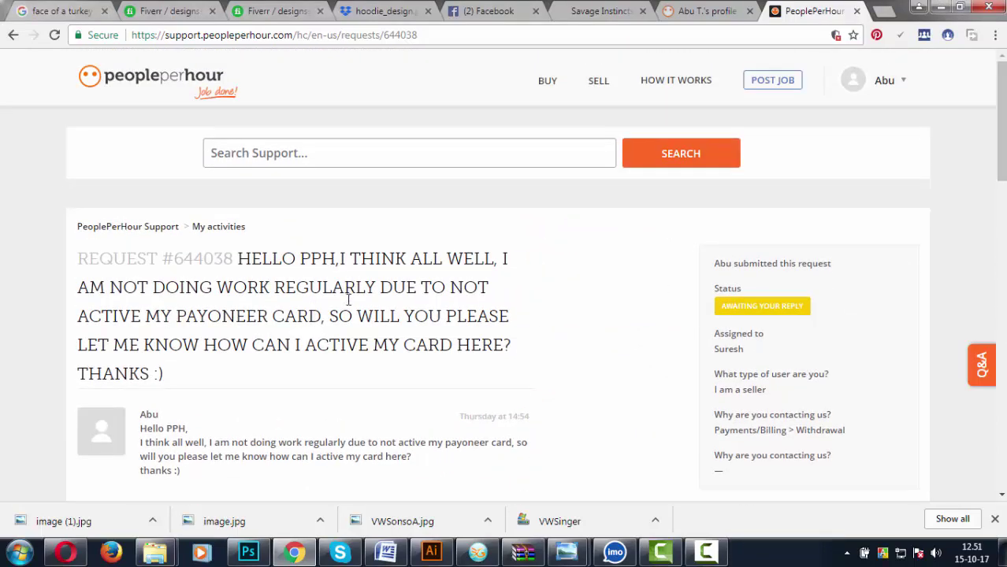
scroll(341, 312, down, 1)
scroll(341, 312, down, 1)
scroll(221, 276, up, 1)
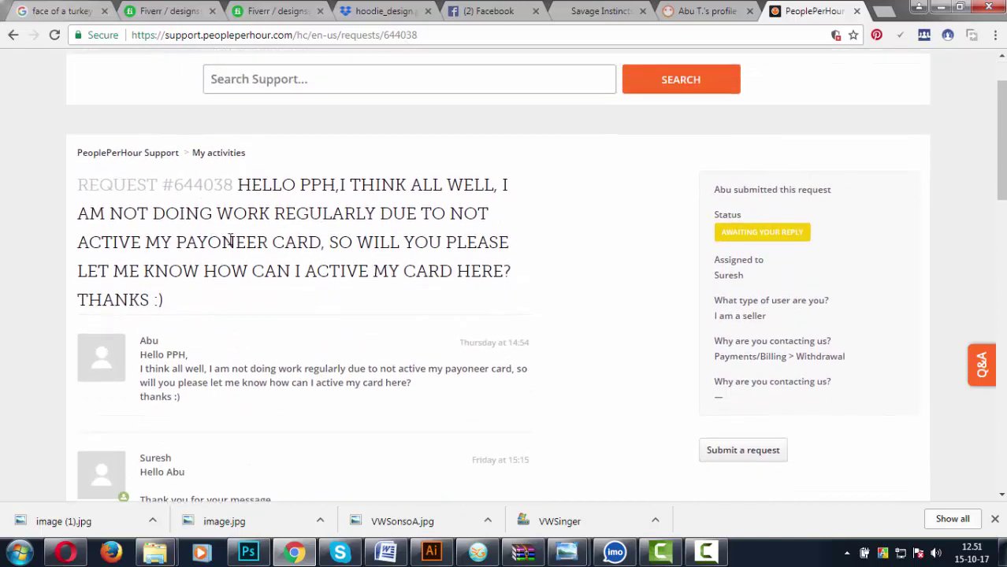
drag(261, 185, 381, 187)
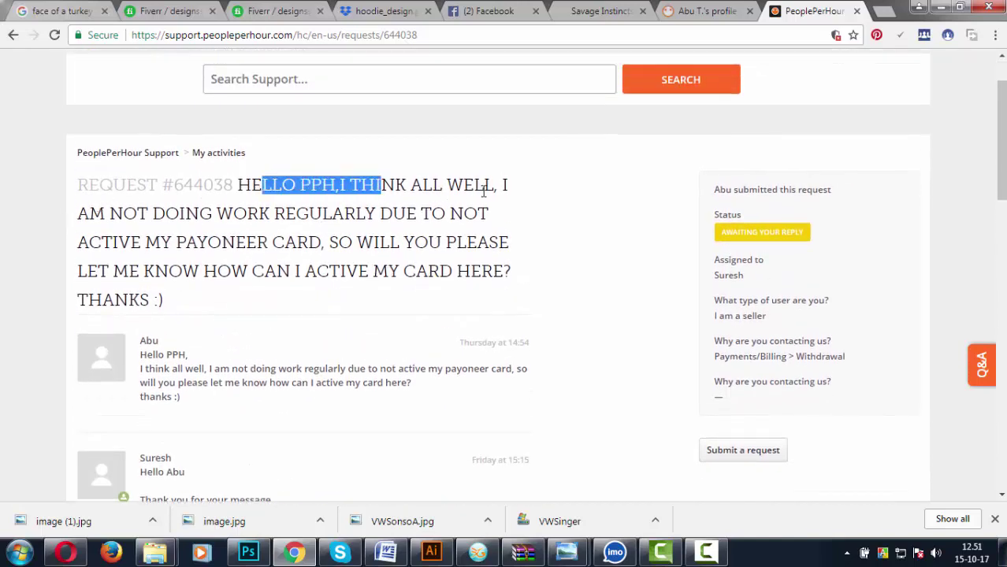
click(128, 238)
scroll(323, 269, up, 1)
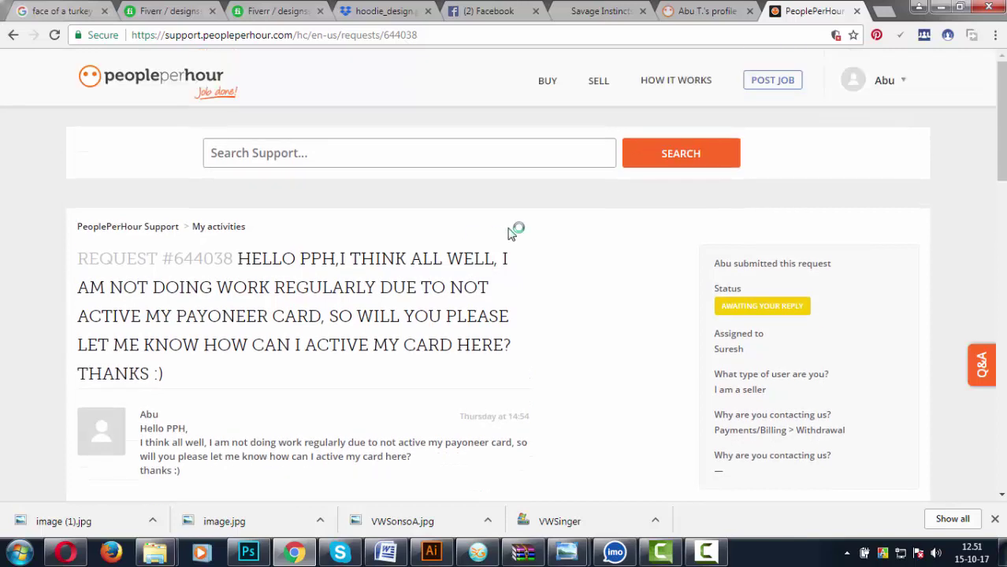
Return to My activities and examine the request history down to the oldest entry's creation and last activity dates.
click(889, 82)
click(809, 135)
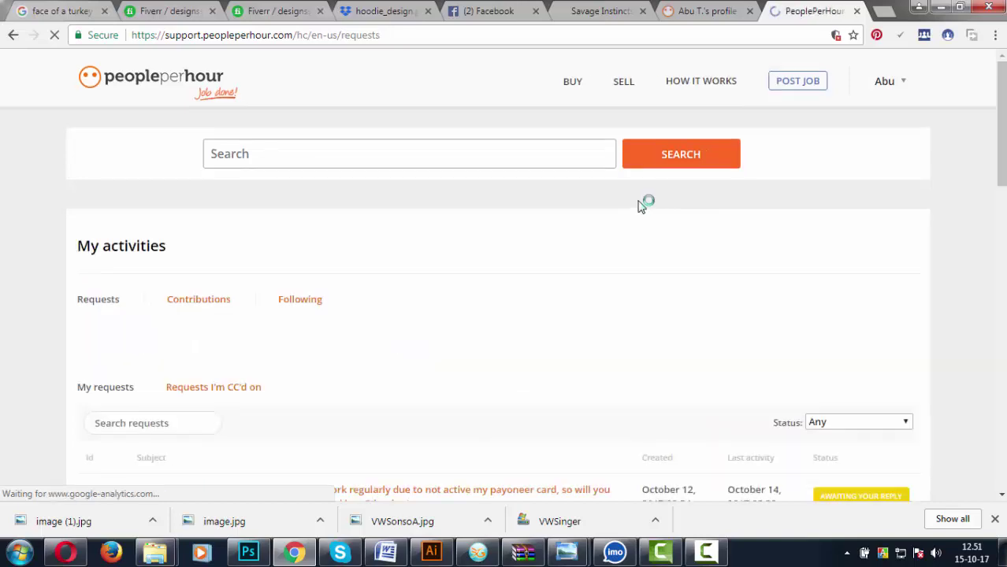
scroll(445, 274, down, 10)
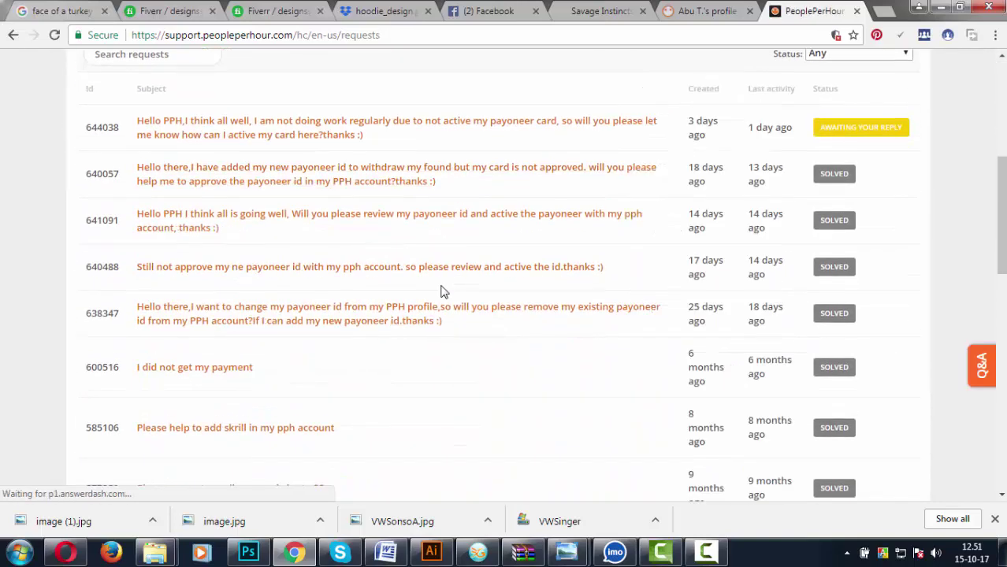
scroll(483, 319, down, 2)
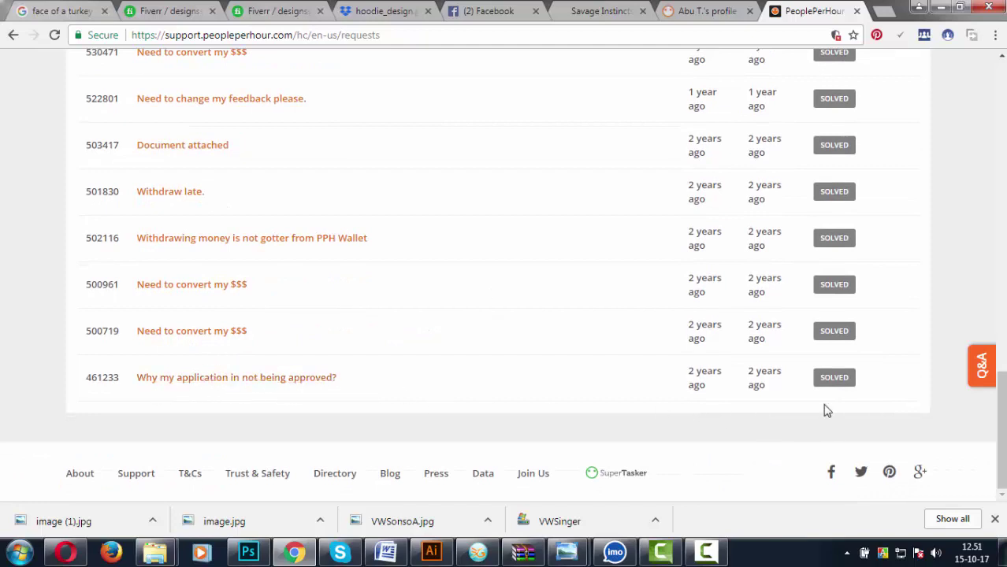
drag(690, 370, 788, 378)
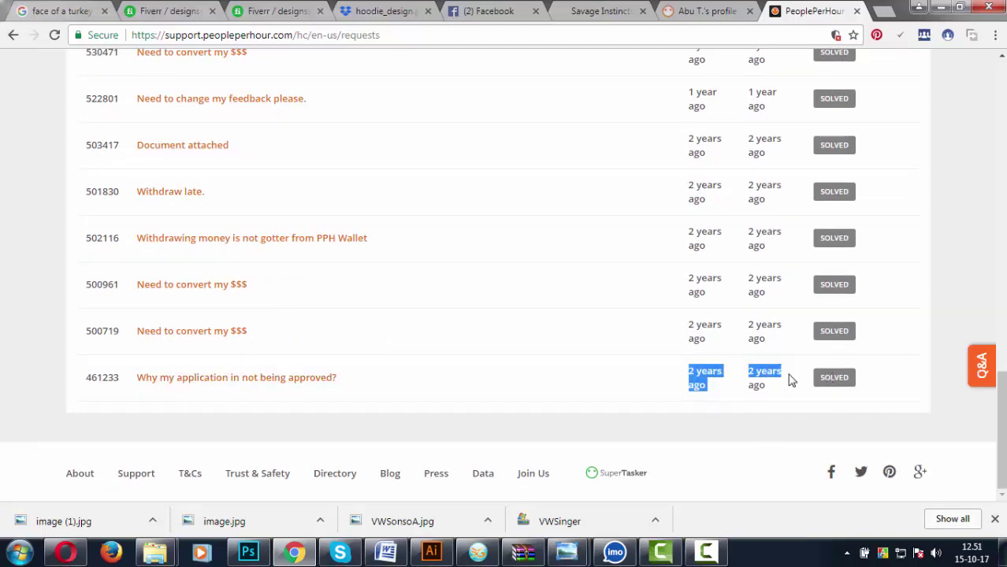
Examine the created and last activity dates of the support requests, from the oldest entries back up to the newest.
scroll(719, 341, up, 2)
drag(690, 291, 804, 287)
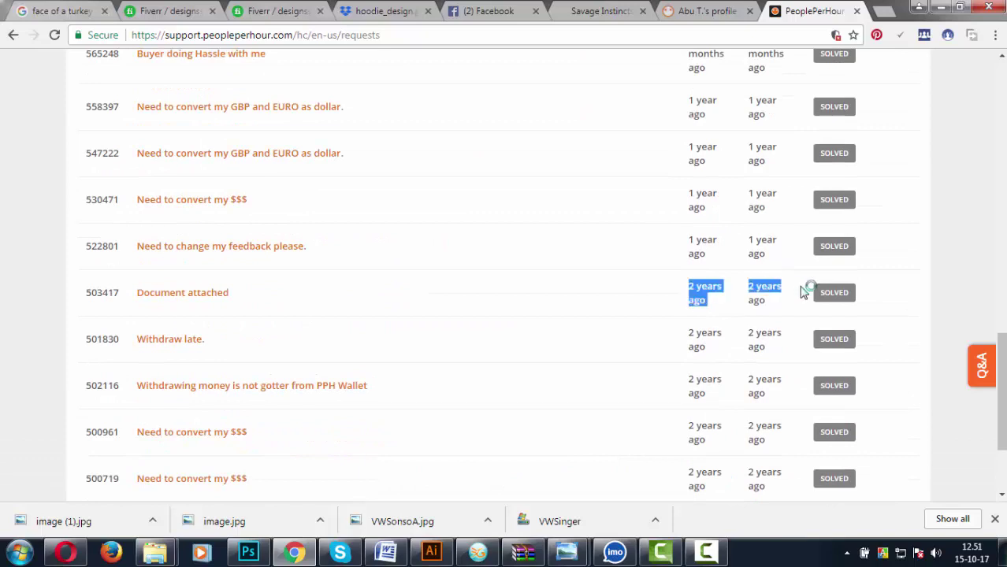
scroll(703, 268, up, 2)
drag(693, 256, 794, 255)
scroll(679, 270, up, 3)
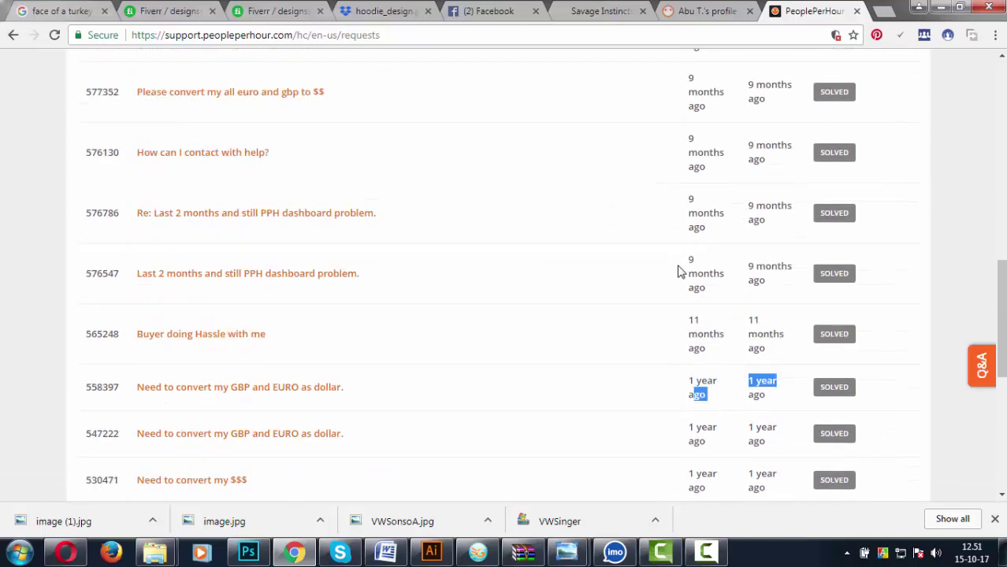
drag(688, 317, 748, 313)
drag(768, 366, 682, 254)
scroll(661, 205, up, 2)
scroll(682, 255, up, 3)
drag(721, 285, 693, 251)
scroll(706, 254, up, 2)
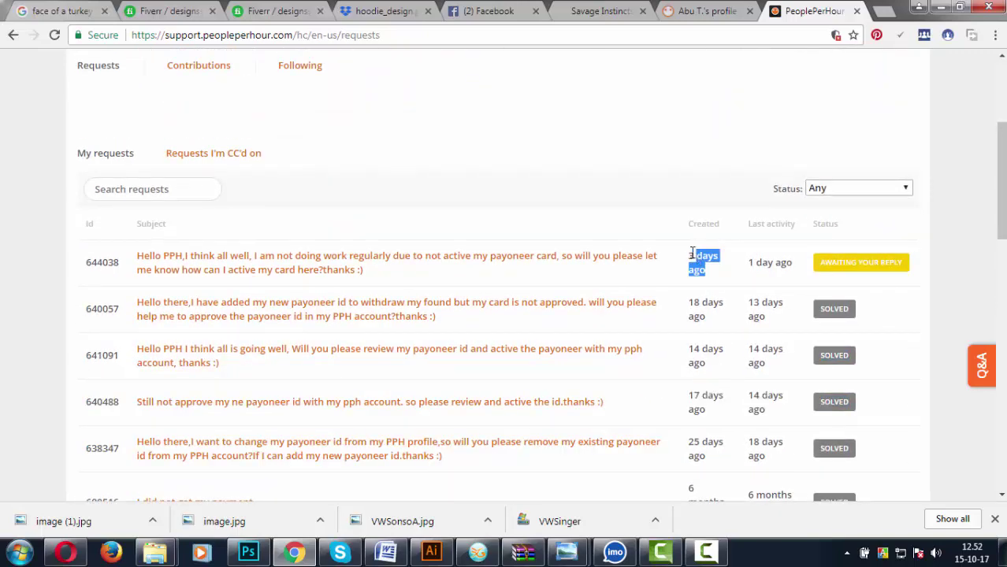
click(658, 245)
View the posts under Contributions in My activities, and check the type of the followed item under Following.
scroll(634, 230, up, 3)
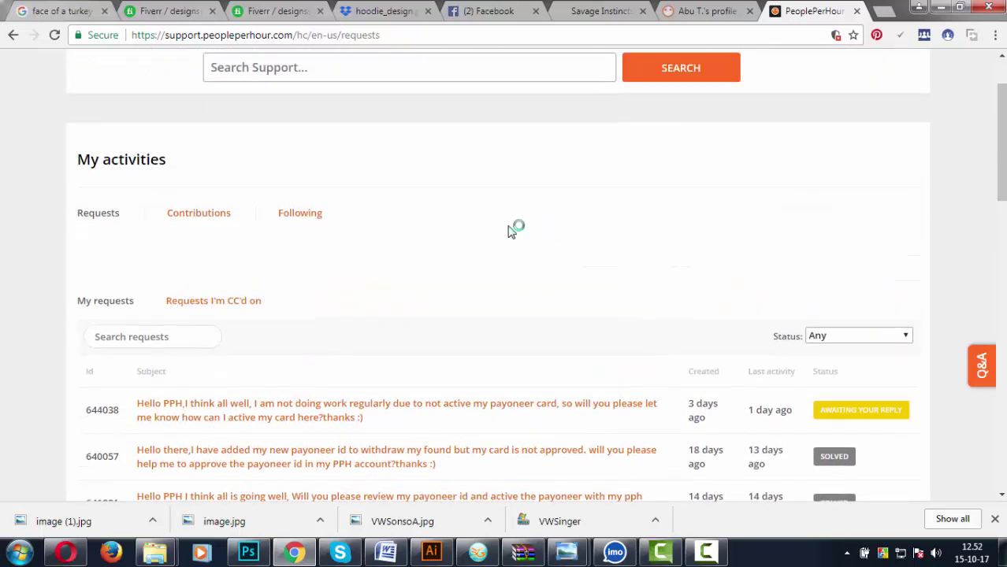
click(200, 289)
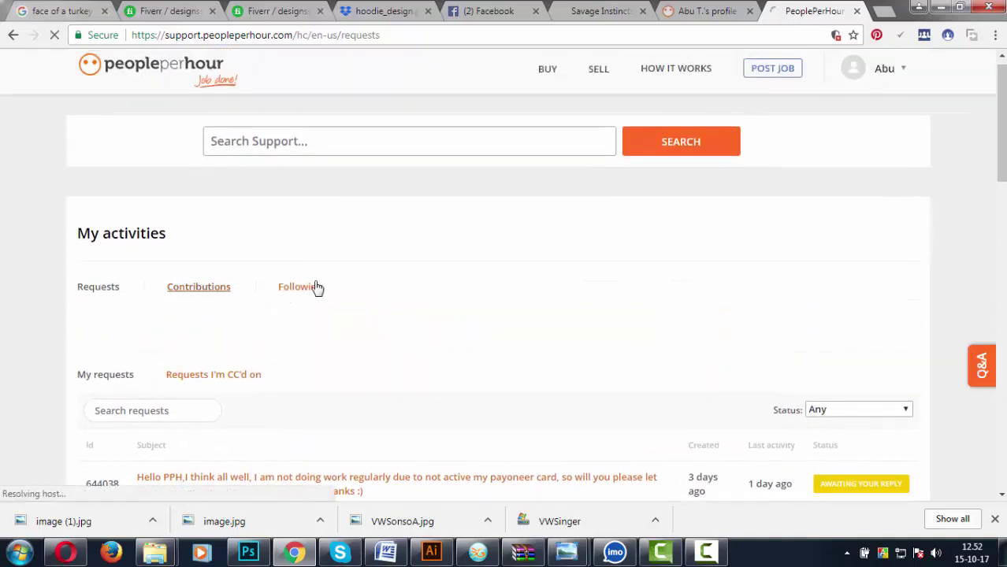
scroll(380, 273, down, 2)
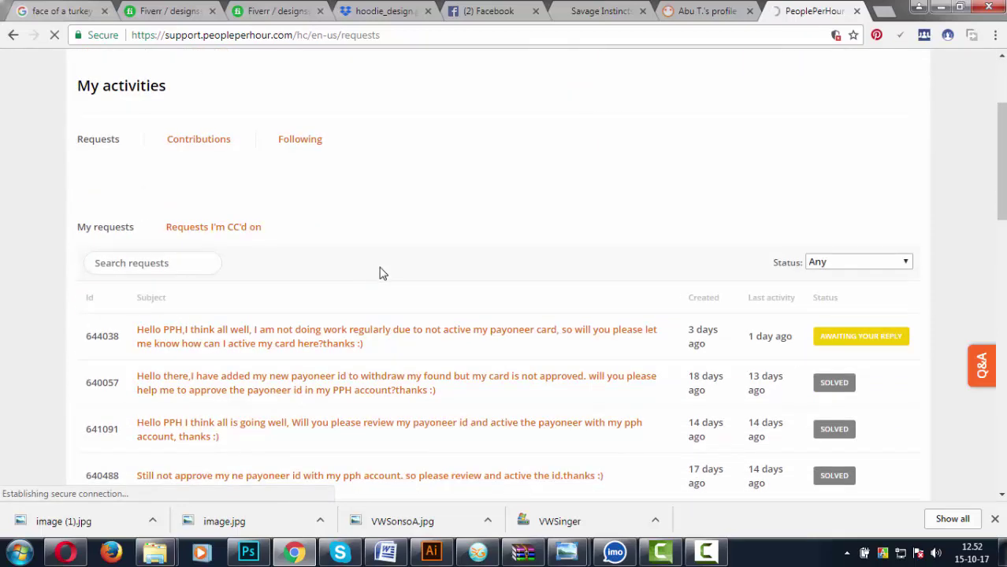
click(206, 146)
scroll(580, 419, down, 2)
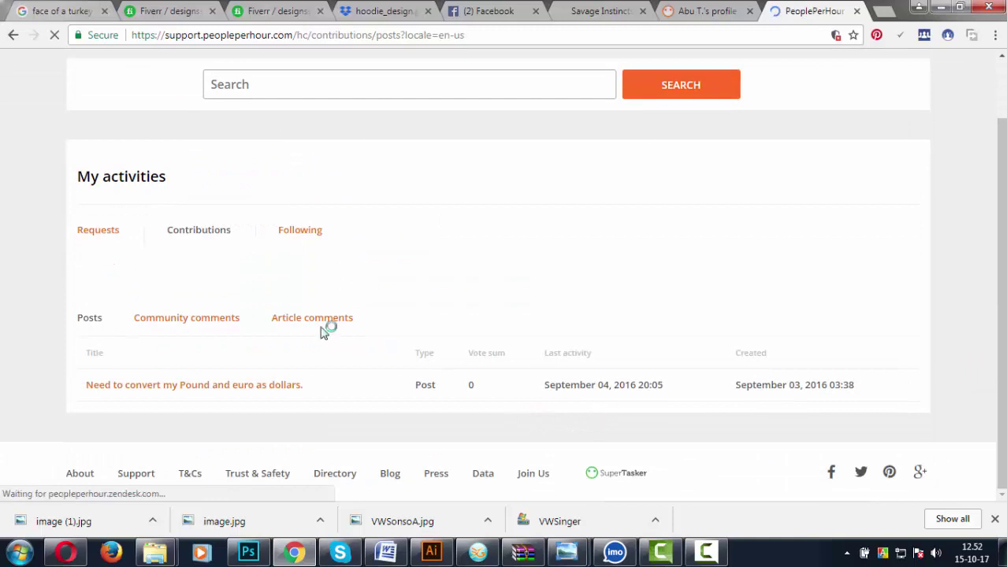
drag(498, 400, 417, 386)
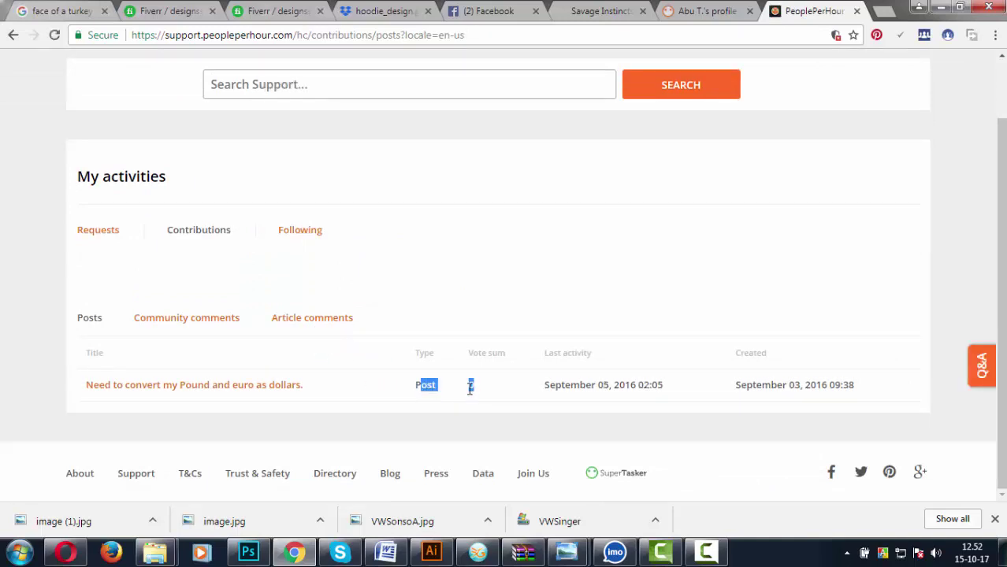
click(298, 230)
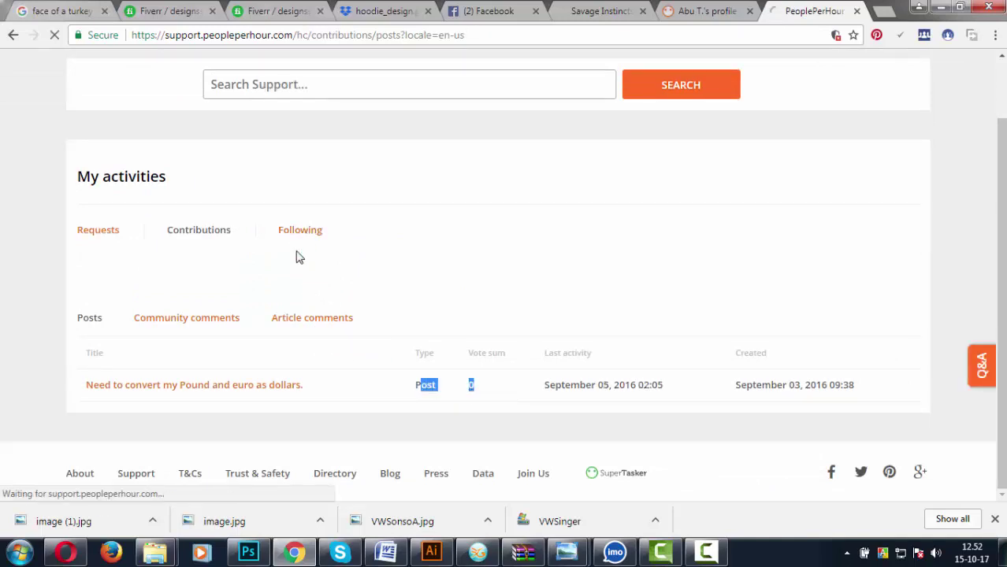
drag(612, 438, 557, 430)
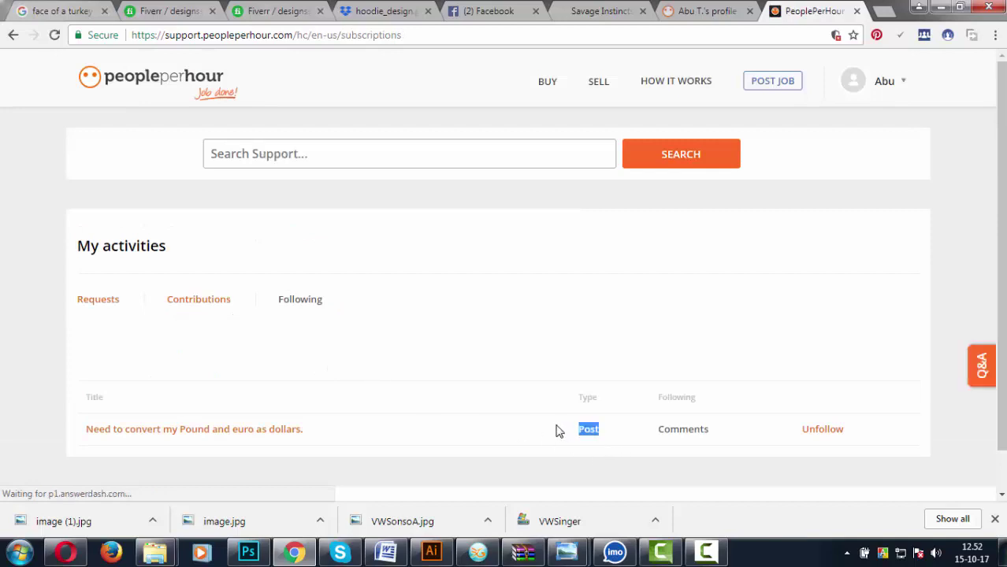